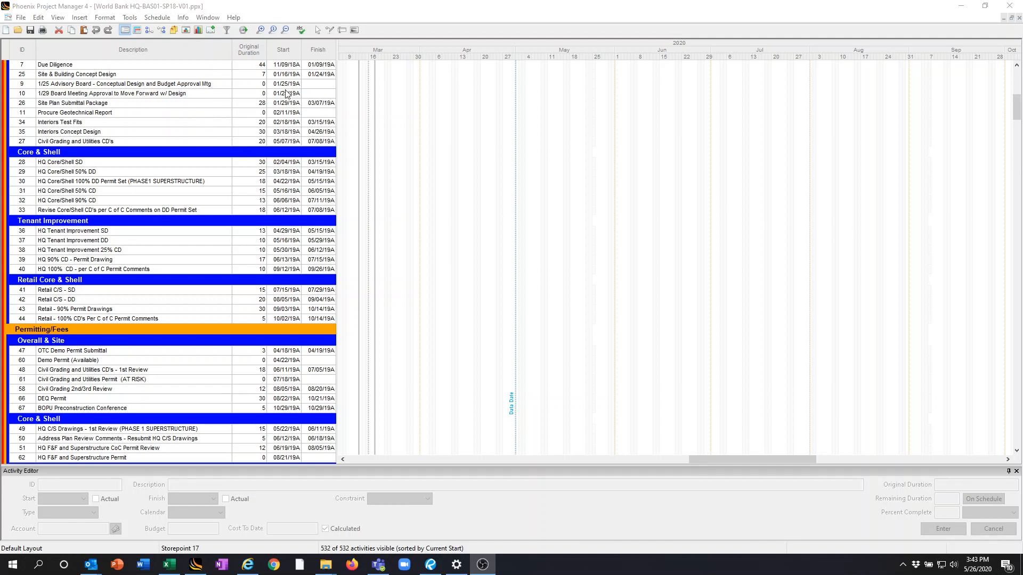
Begin a schedule update to the 5/26/2020 data date with a new storepoint named Storepoint 18
click(158, 17)
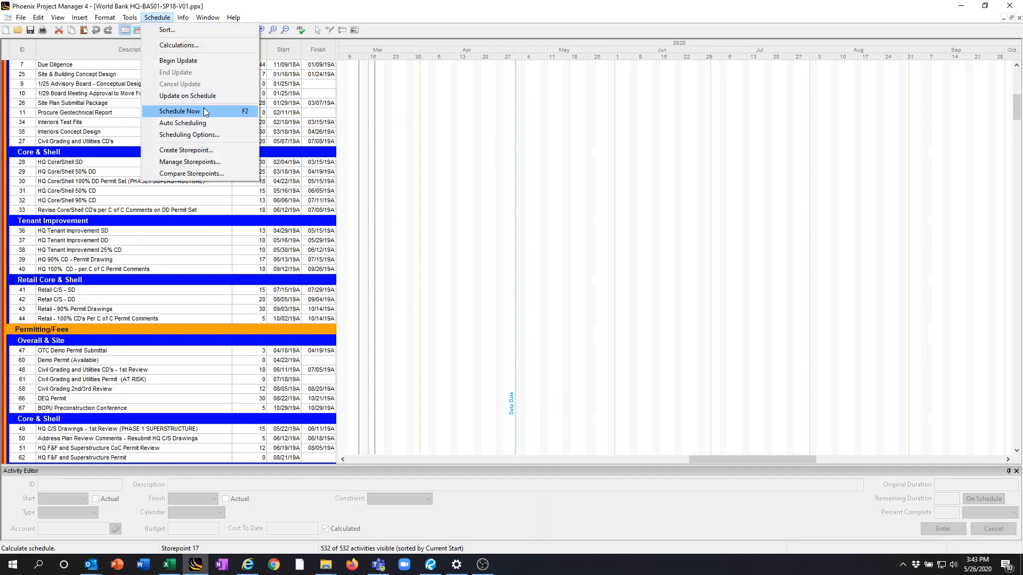
click(196, 60)
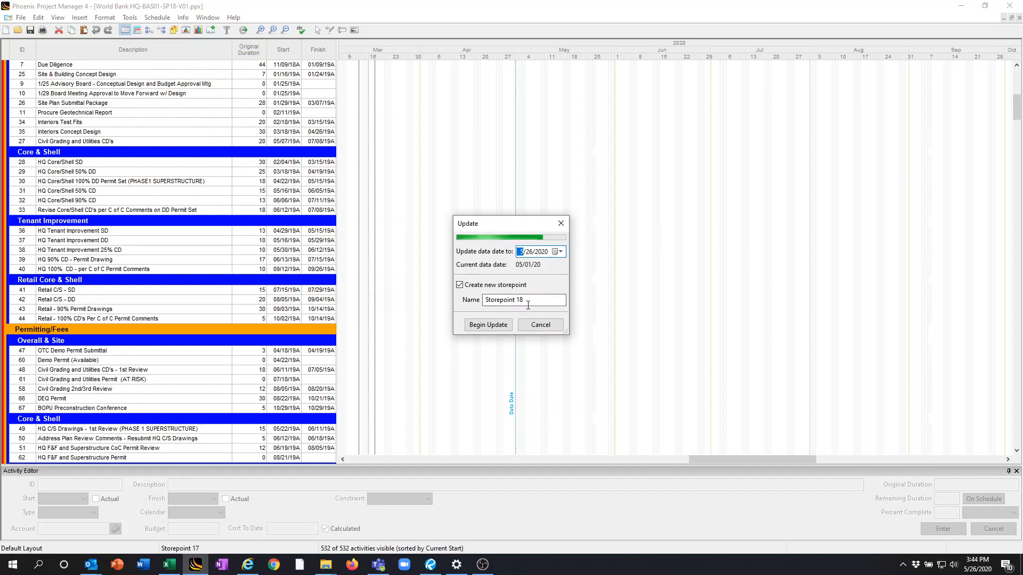
click(491, 326)
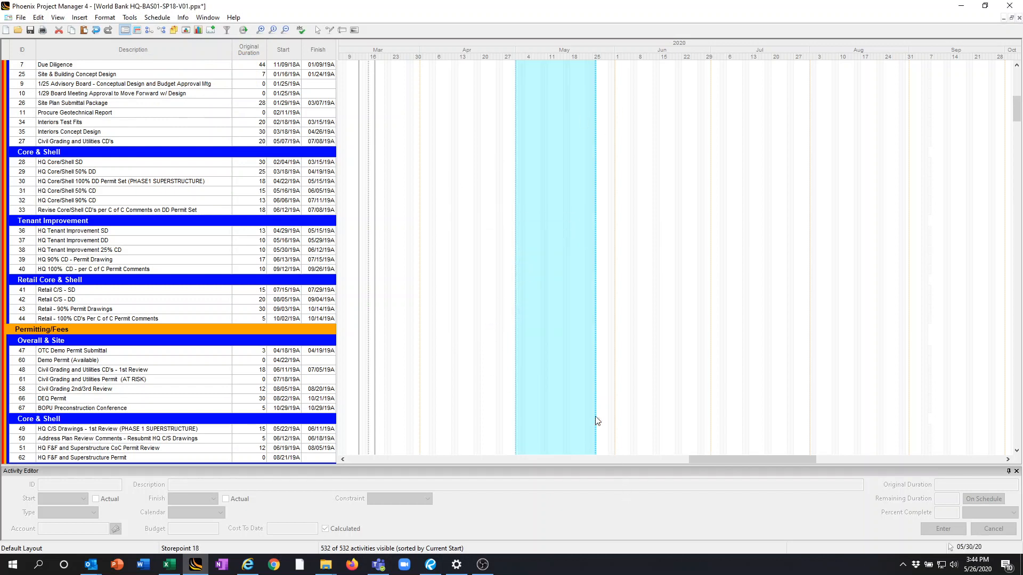
click(227, 30)
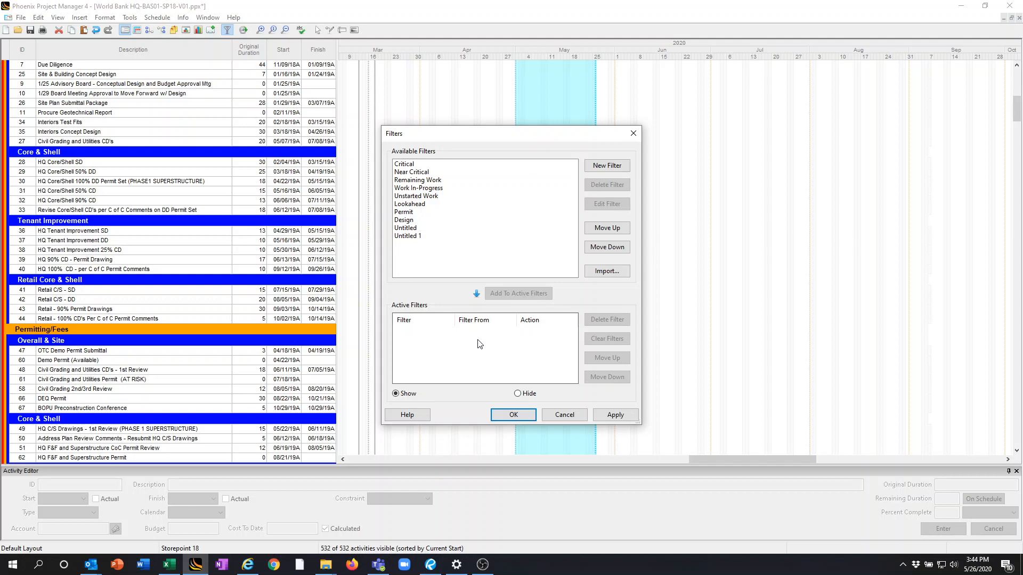
click(554, 416)
click(58, 17)
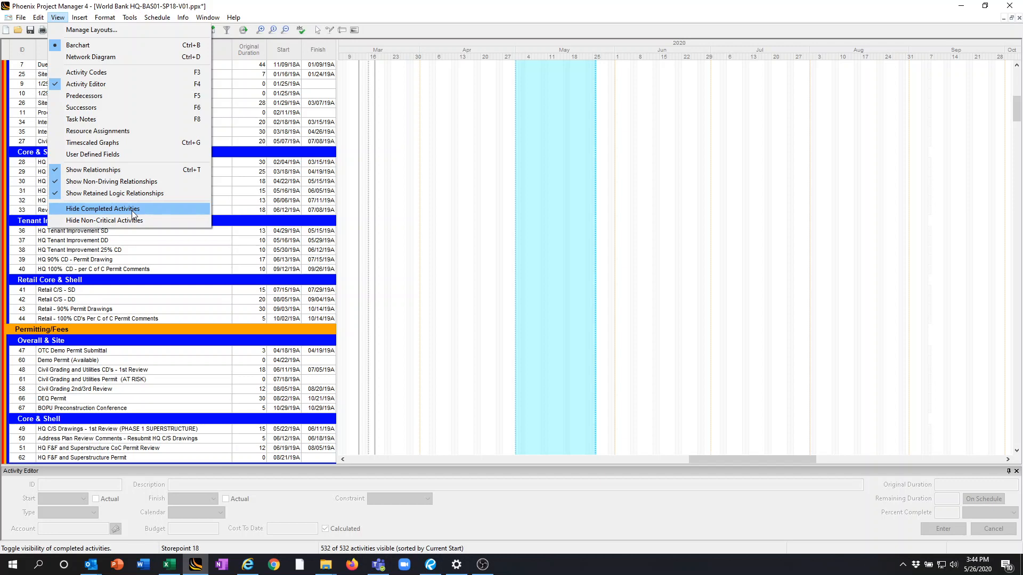
click(229, 250)
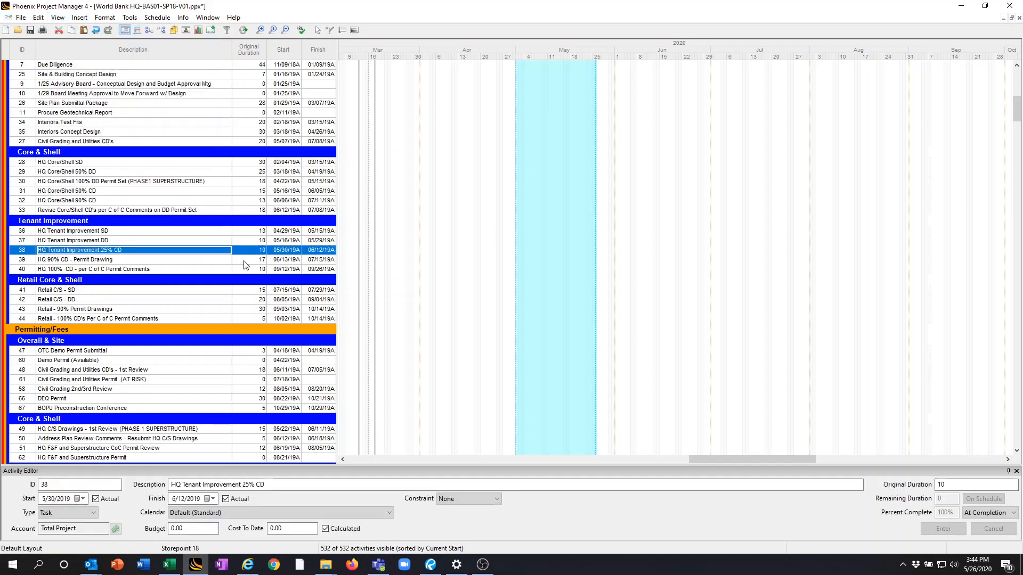
Set the finish of the Material - Elevator Equipment activity to 6/2/2020 and progress it on schedule
scroll(205, 145, up, 14)
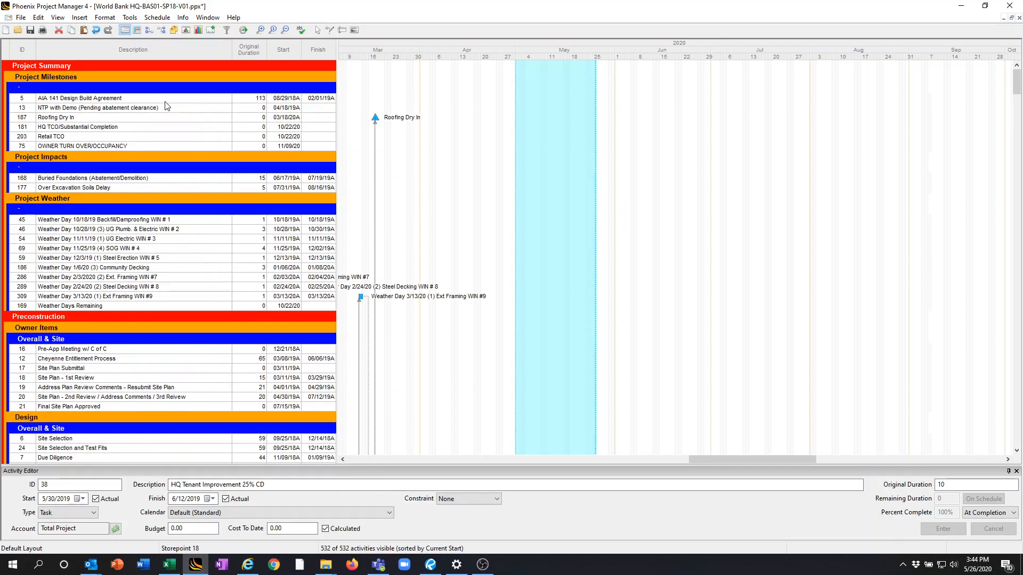
scroll(165, 107, down, 12)
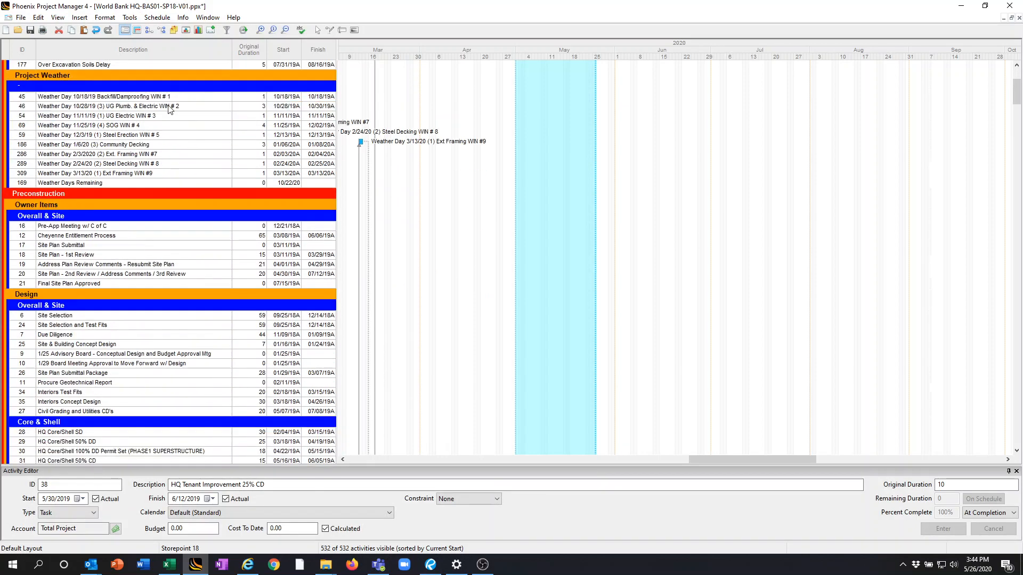
scroll(170, 109, down, 15)
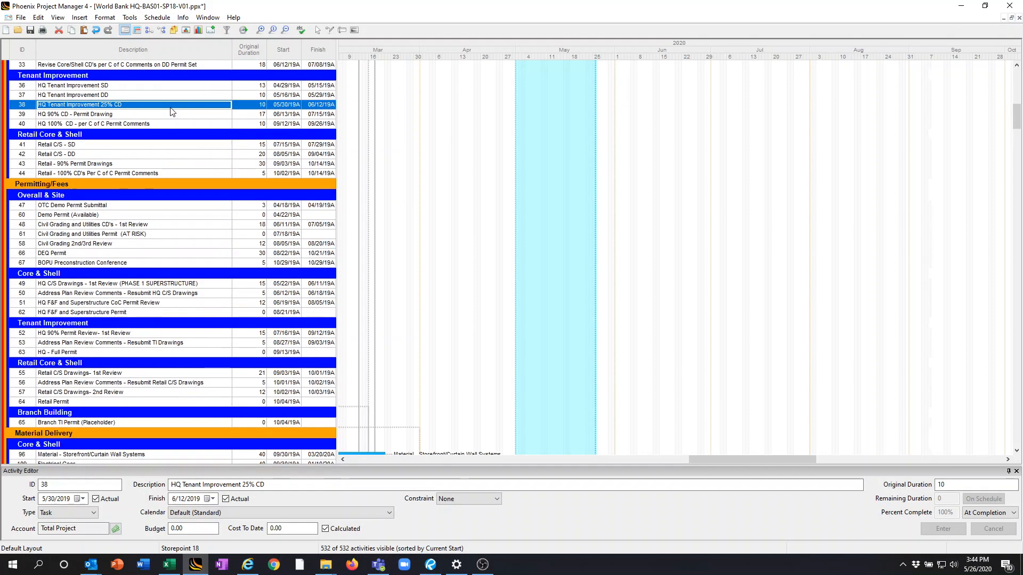
scroll(170, 109, down, 3)
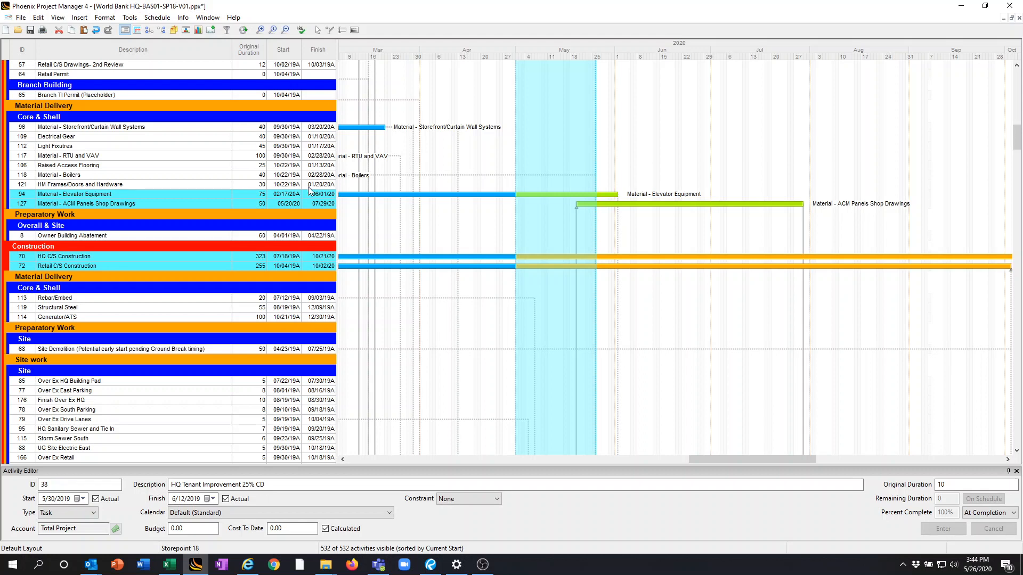
click(179, 195)
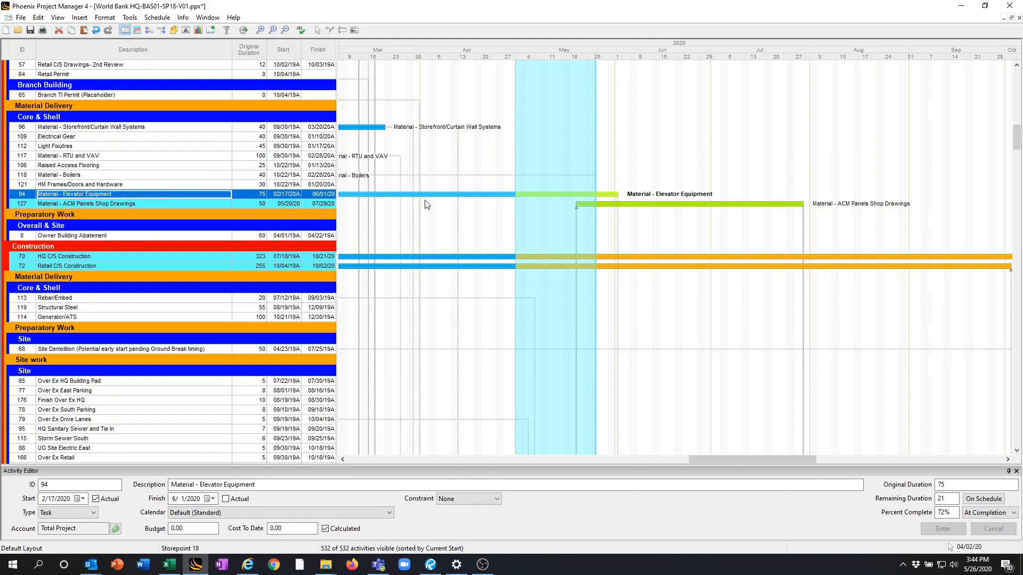
click(205, 500)
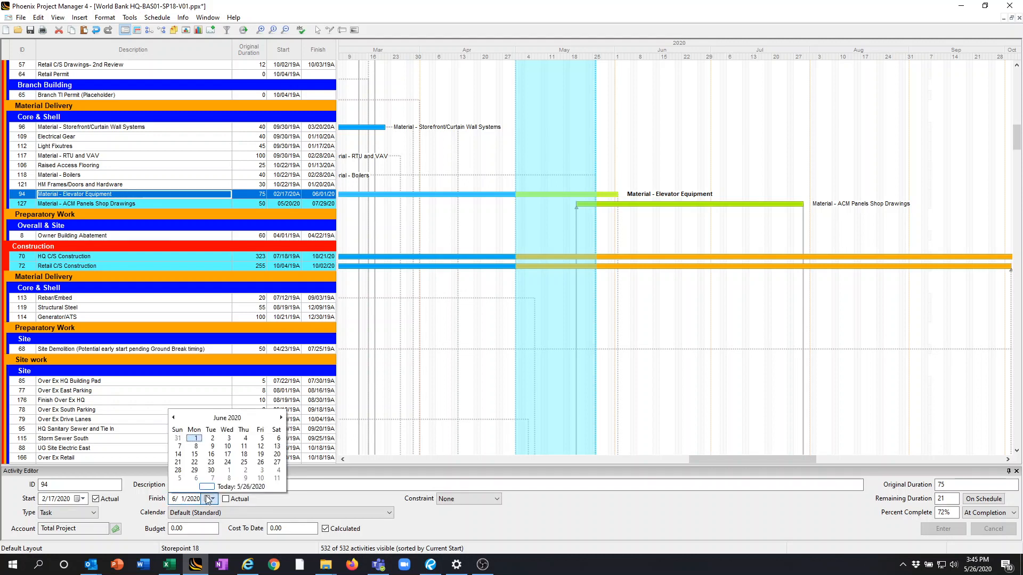
click(213, 438)
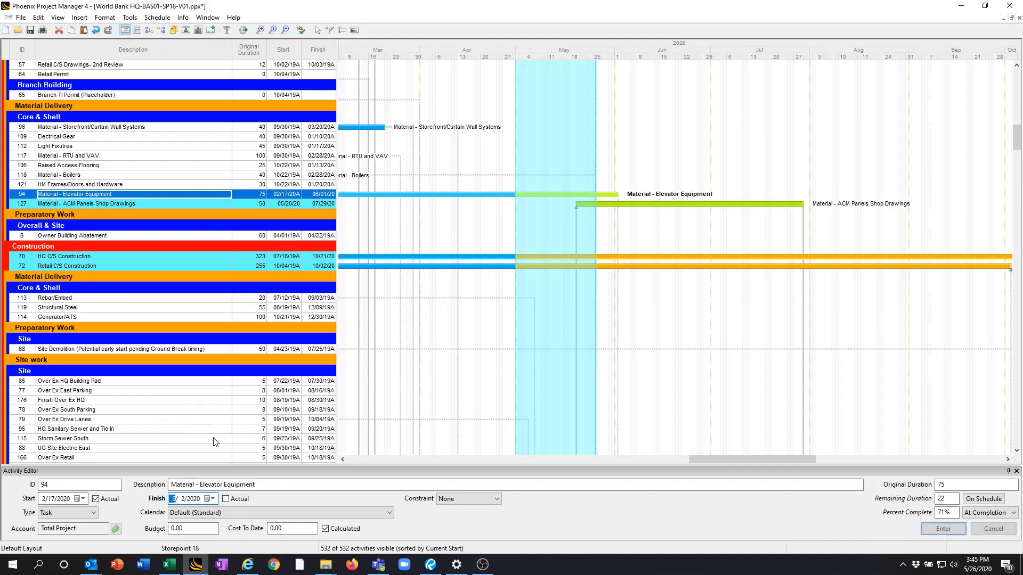
click(980, 500)
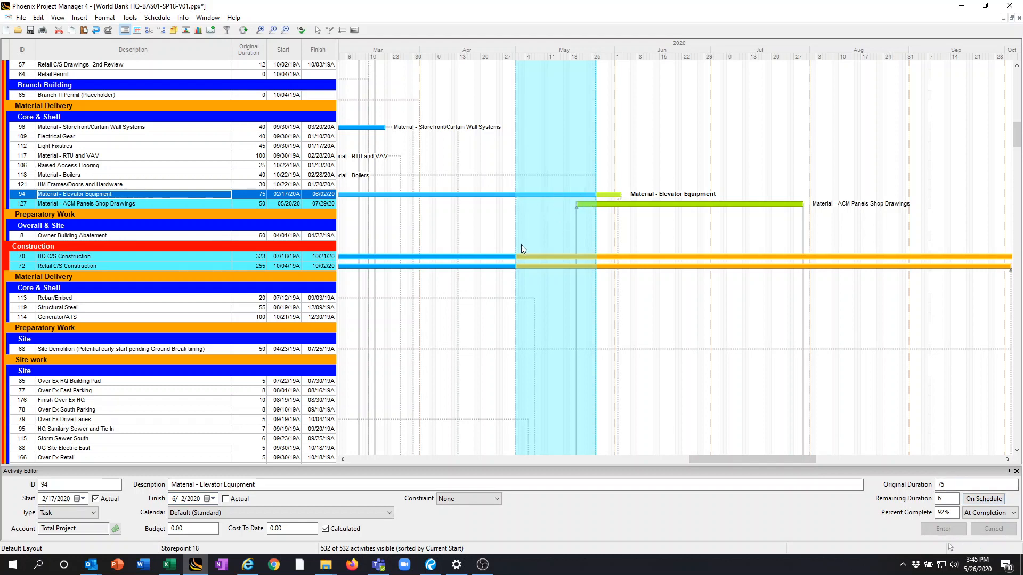
Progress the Material - ACM Panels Shop Drawings activity on schedule, keeping its 5/20/2020 start
click(102, 203)
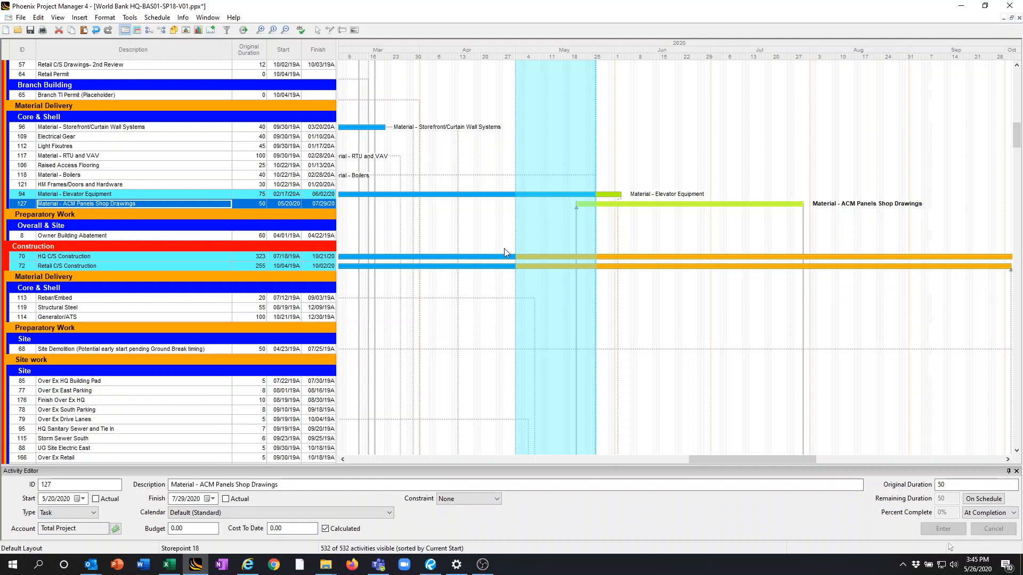
click(82, 500)
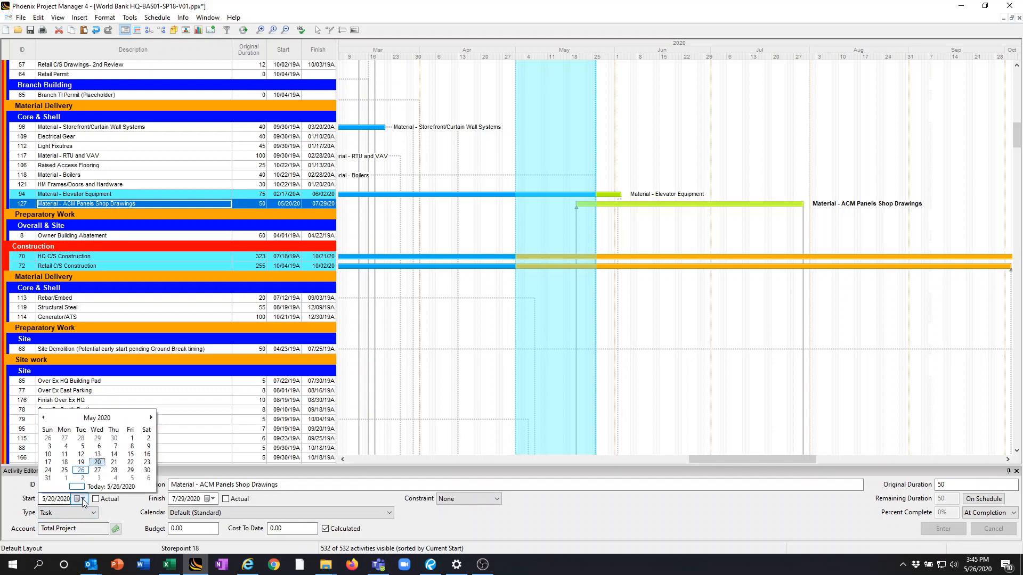
click(136, 511)
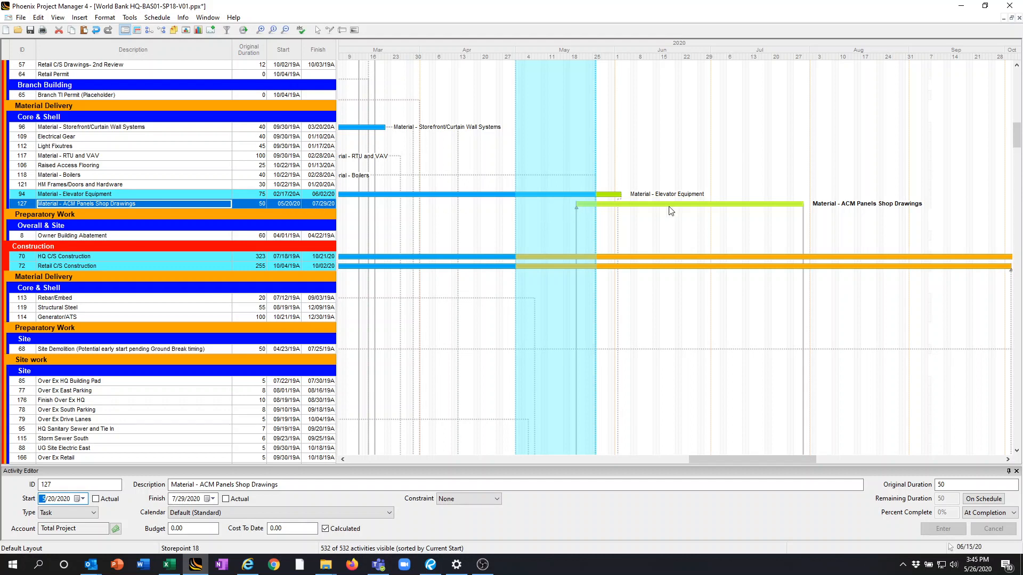
click(984, 499)
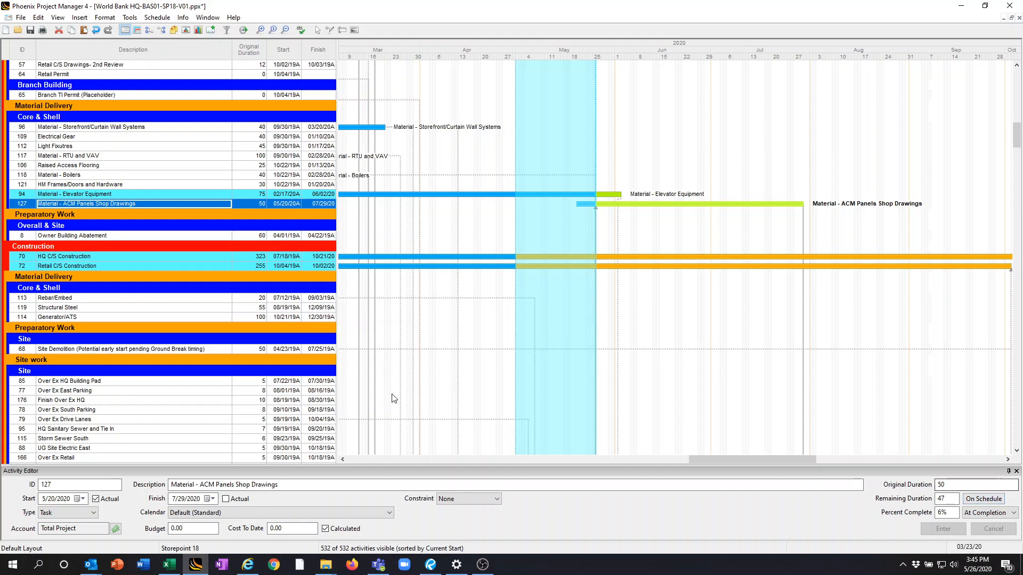
Review the HQ and Retail C/S Construction hammocks and the start date of Asphalt Prep and Pave Bottom Lift West
click(134, 256)
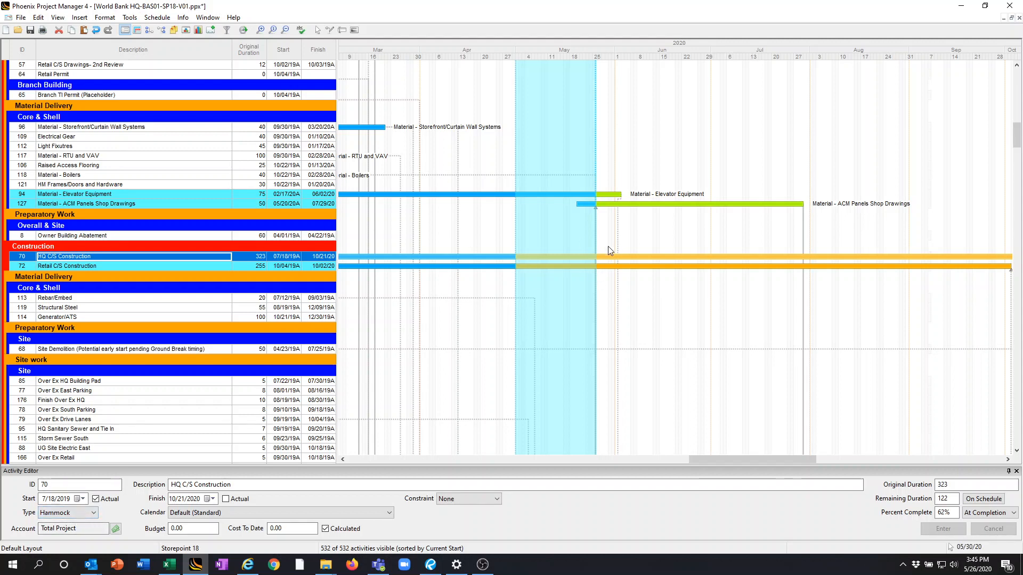
click(190, 265)
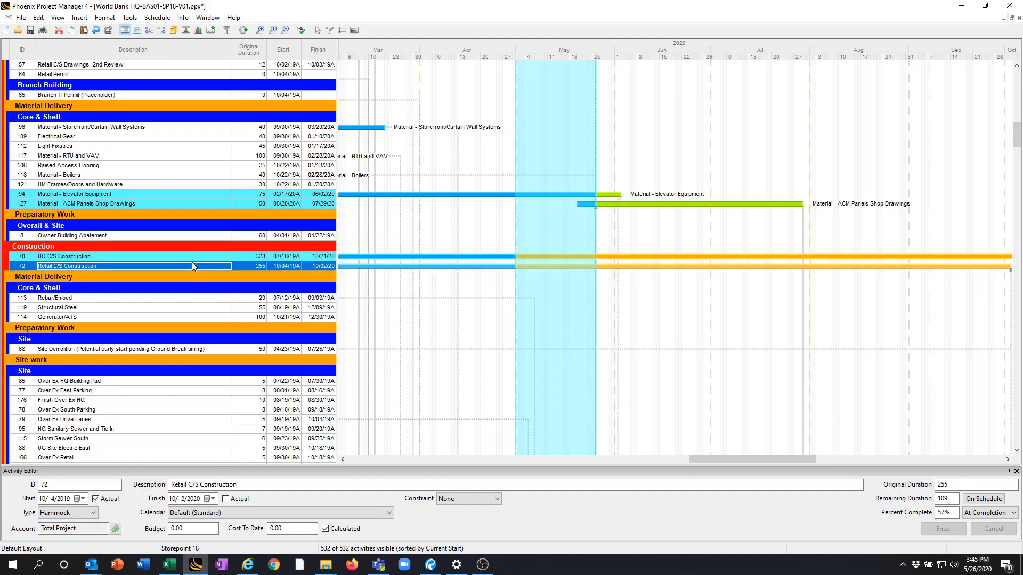
scroll(193, 261, down, 20)
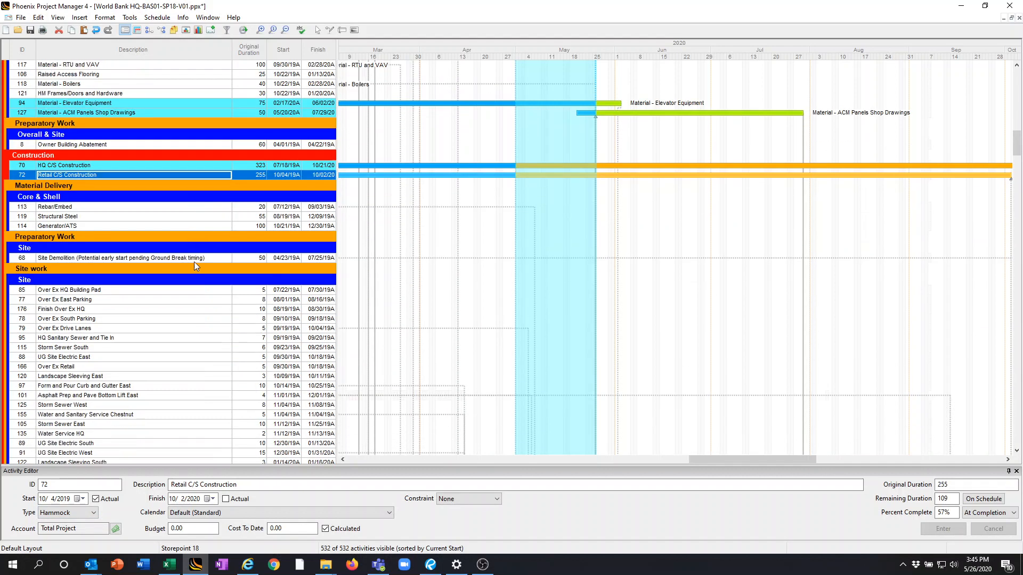
scroll(193, 260, down, 2)
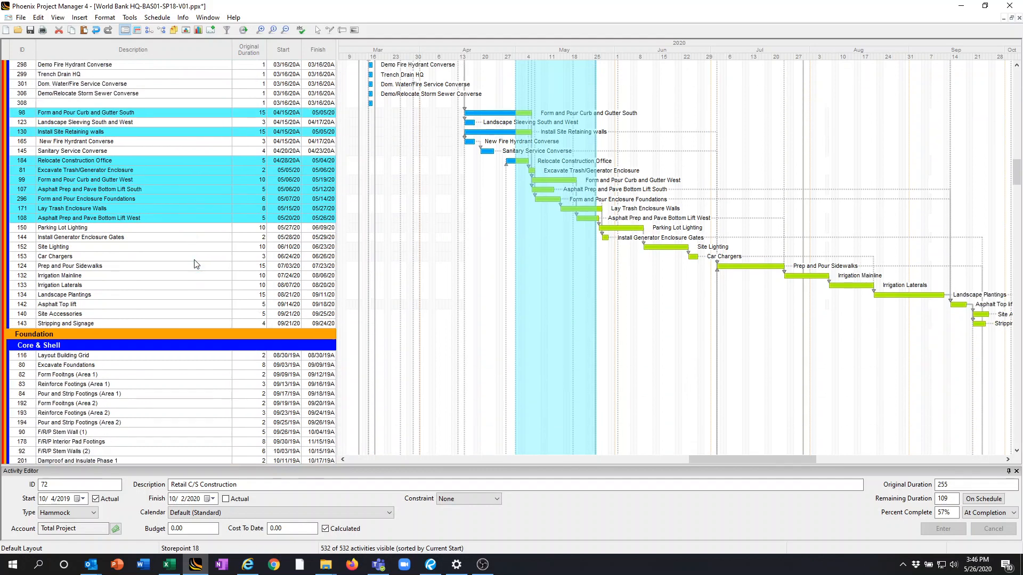
click(145, 219)
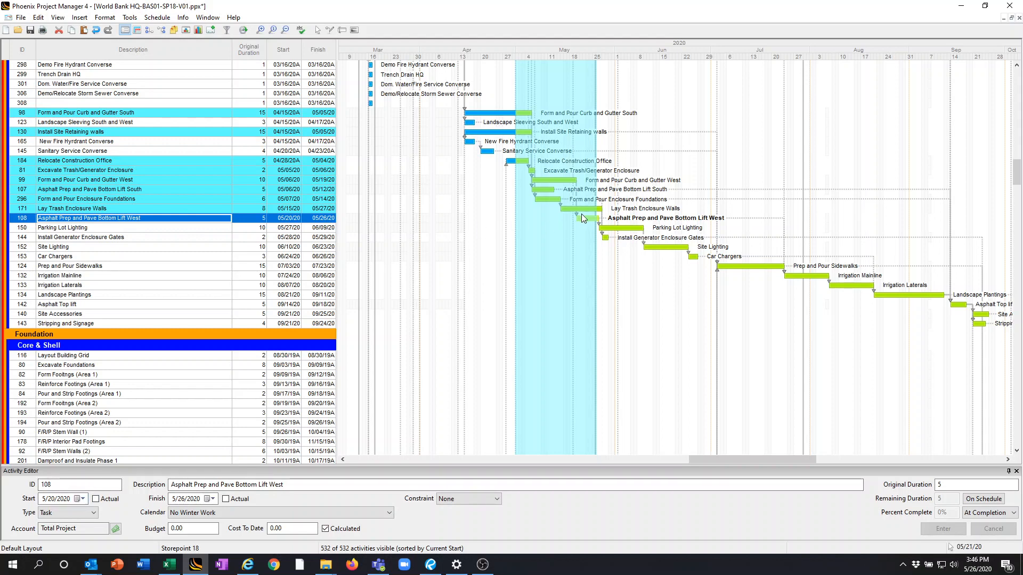
click(82, 499)
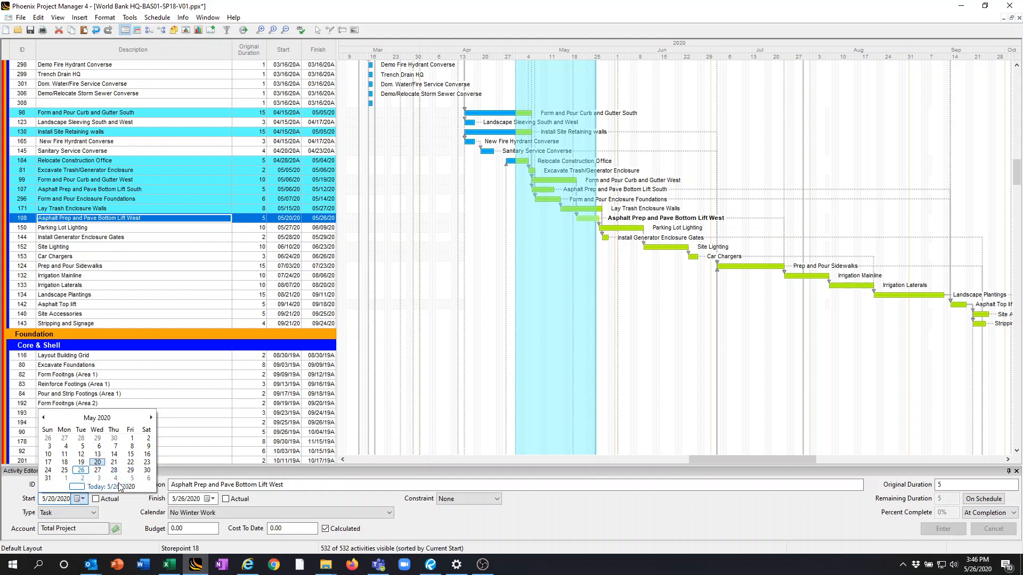
click(143, 219)
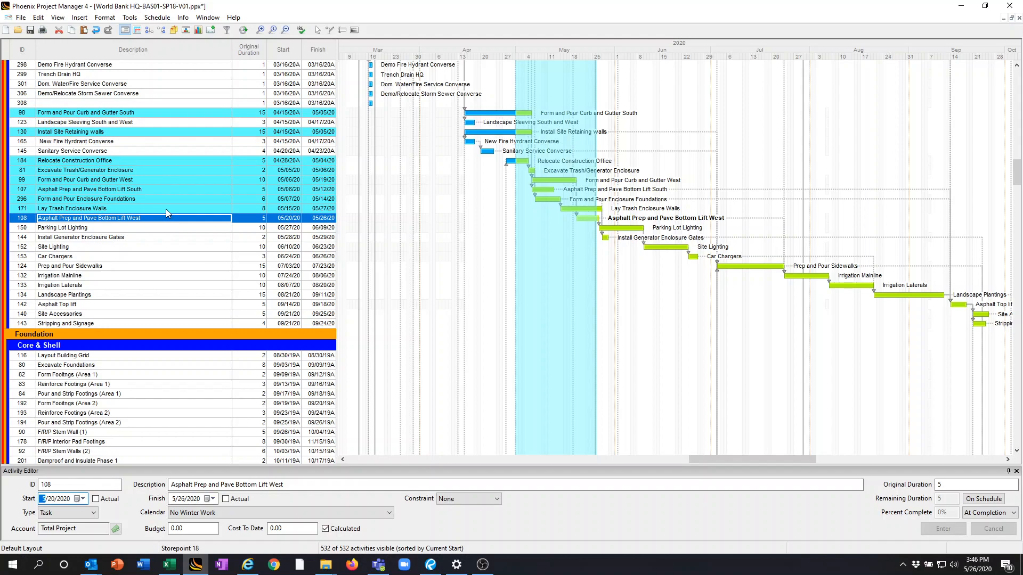
Change the type of the unnamed activity 308 in the Site work group to Start Milestone
scroll(167, 209, down, 15)
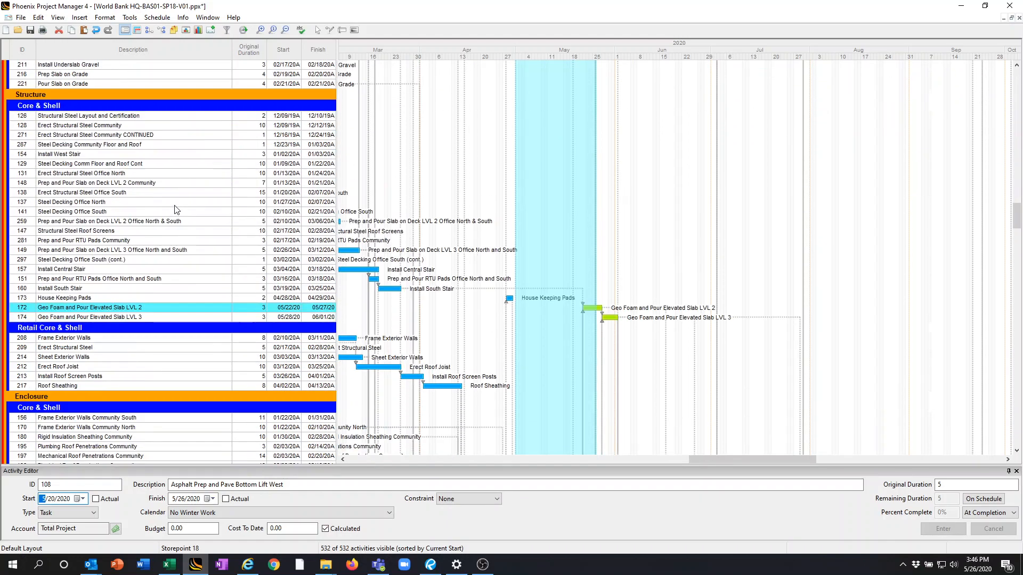
scroll(177, 210, down, 15)
scroll(178, 202, up, 20)
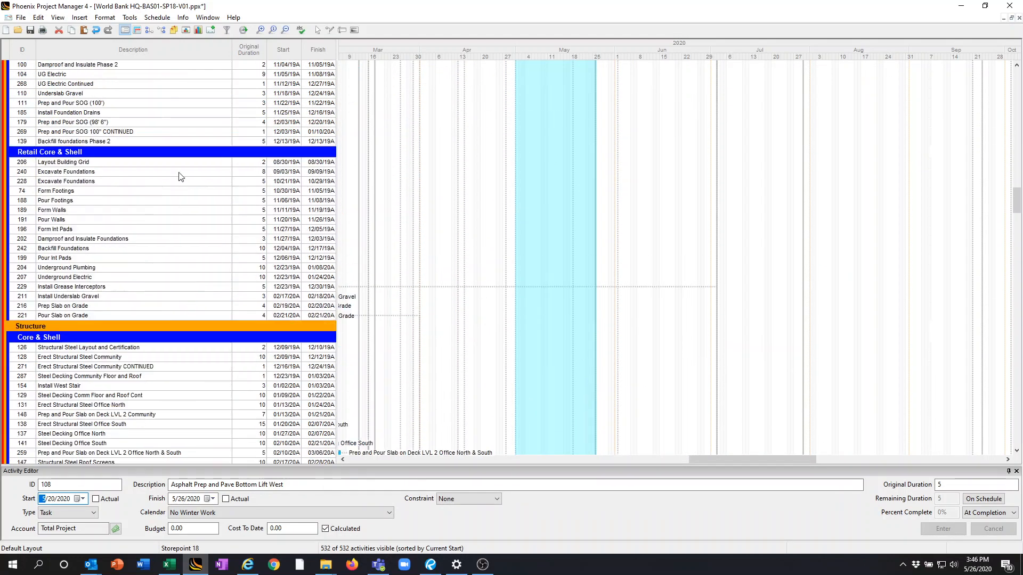
scroll(178, 174, up, 8)
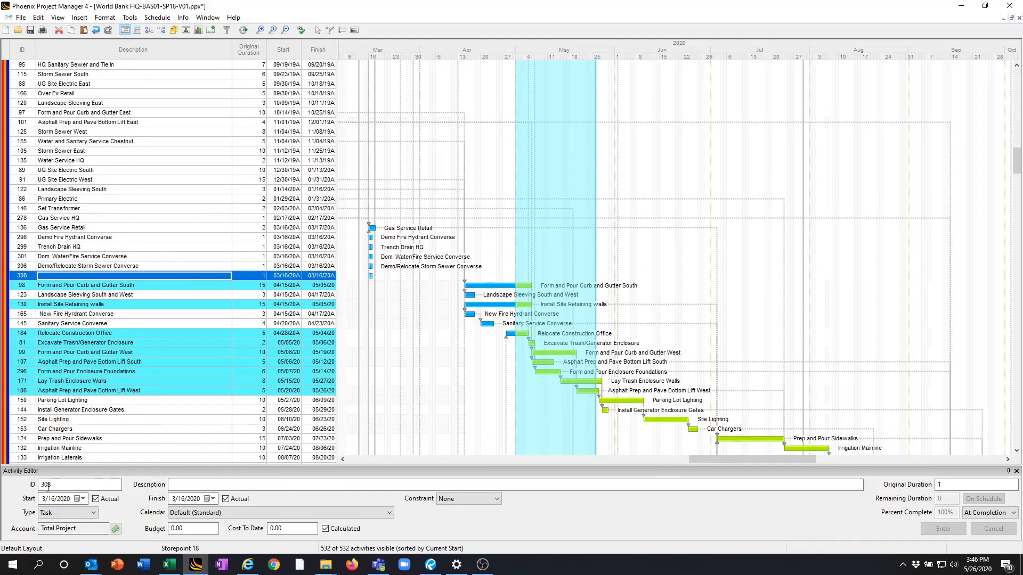
click(79, 513)
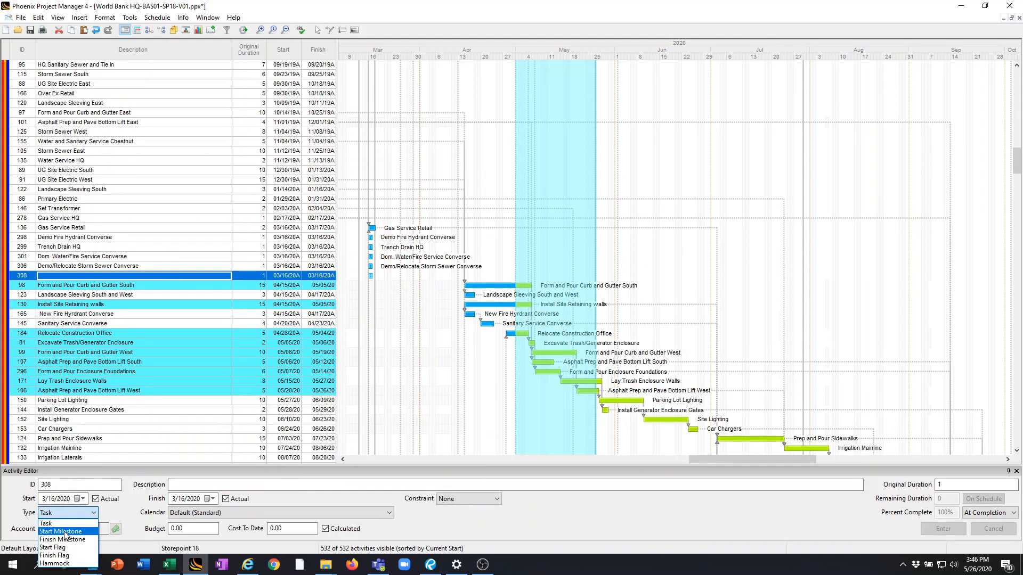
click(60, 532)
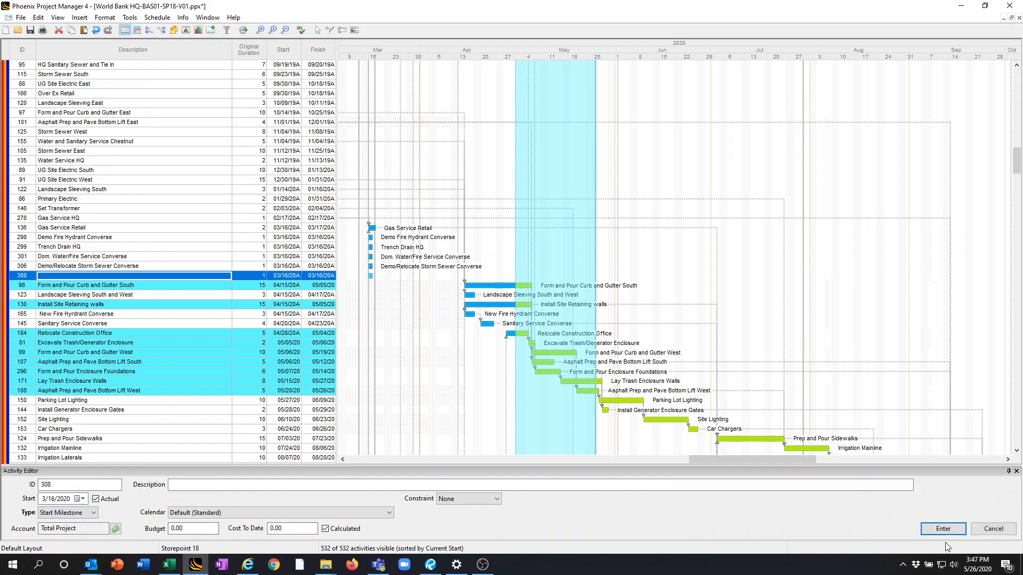
click(939, 527)
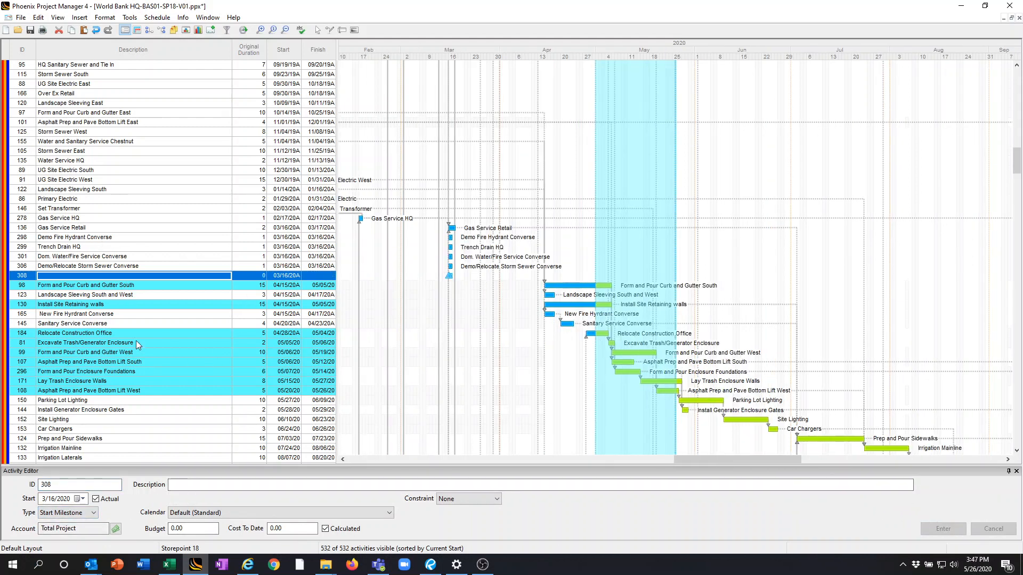
click(97, 499)
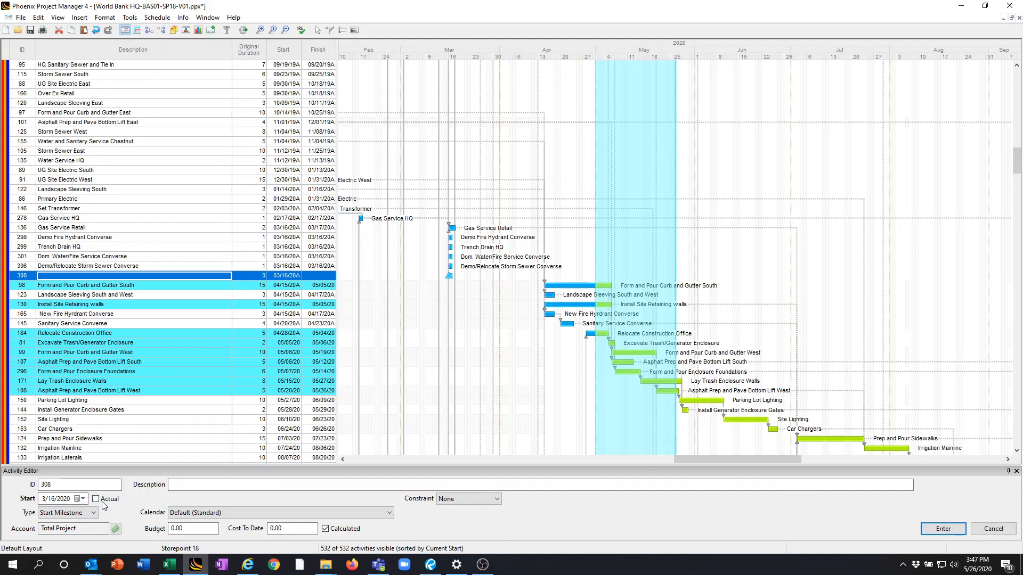
click(971, 529)
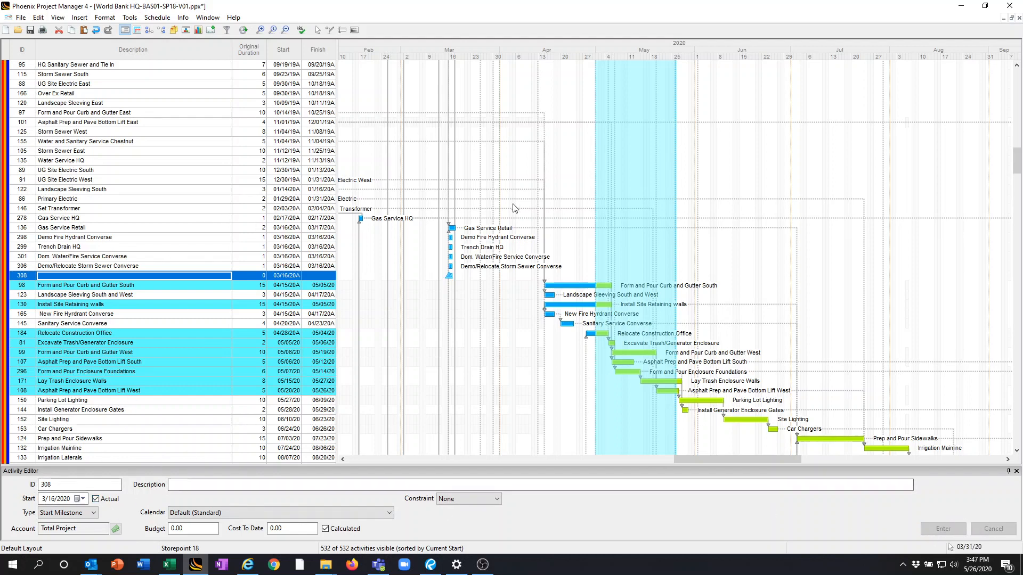
scroll(607, 248, up, 10)
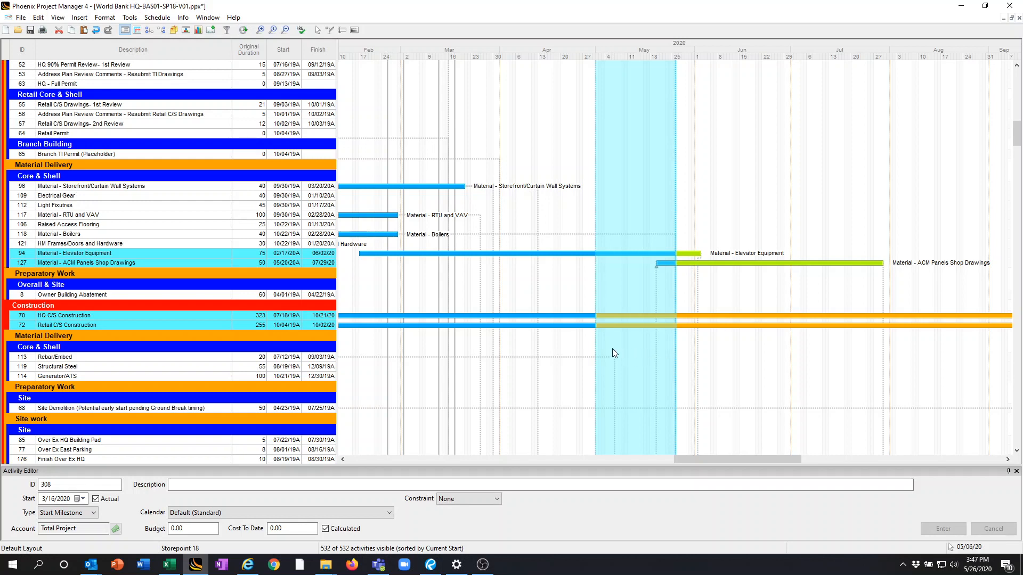
scroll(690, 343, down, 20)
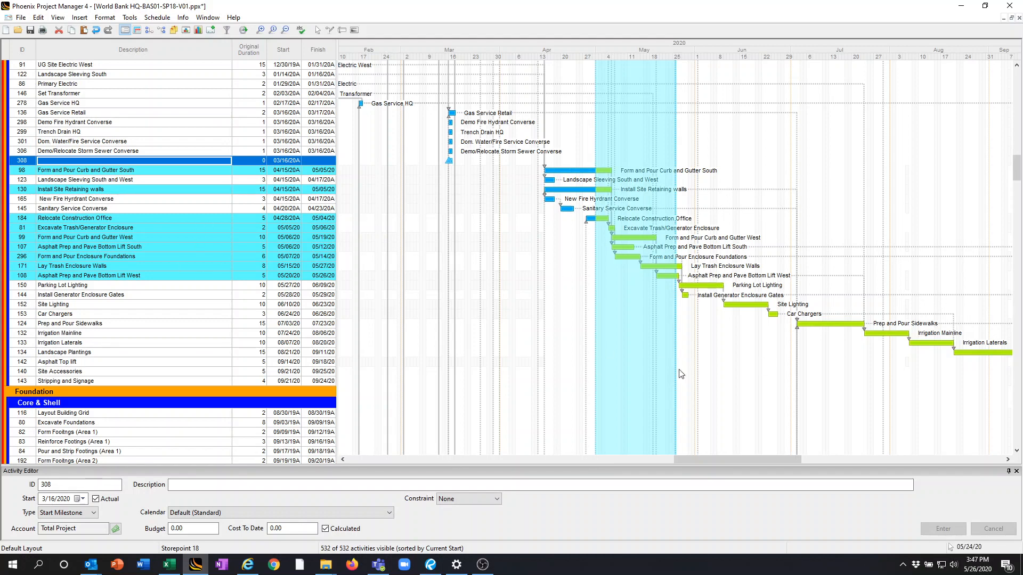
End the progress update and recalculate the project schedule from the data date
click(167, 19)
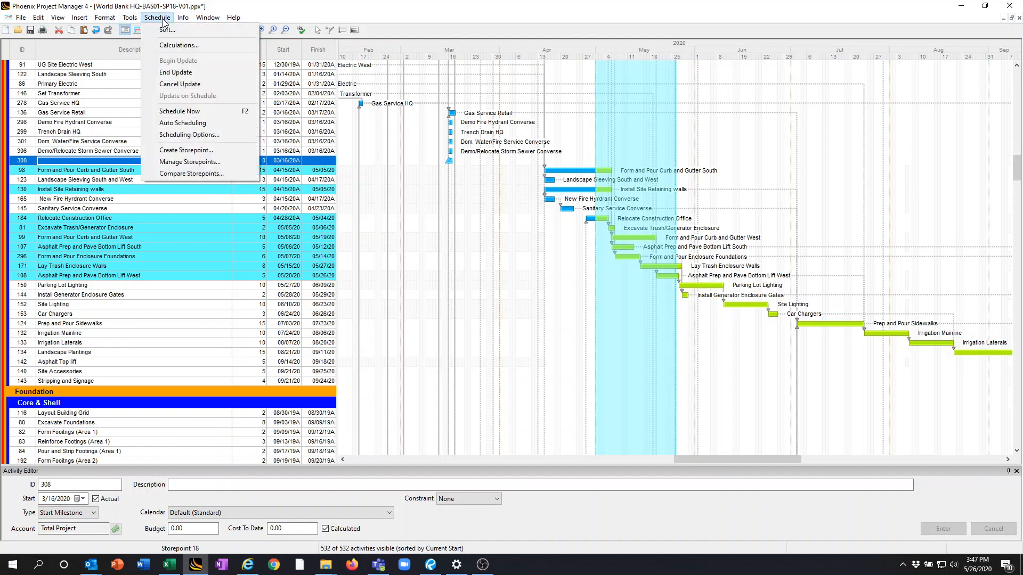
click(174, 72)
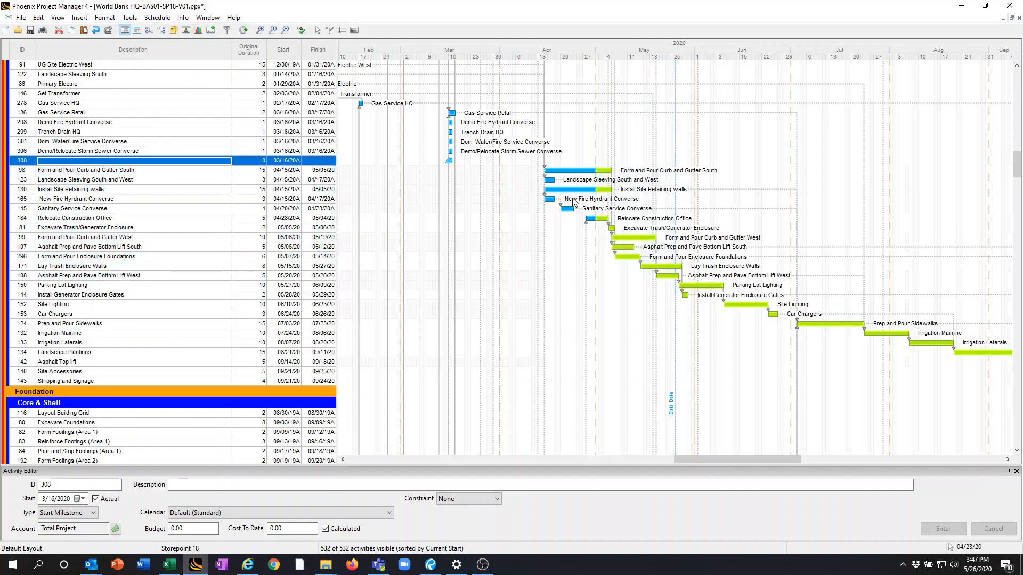
click(243, 30)
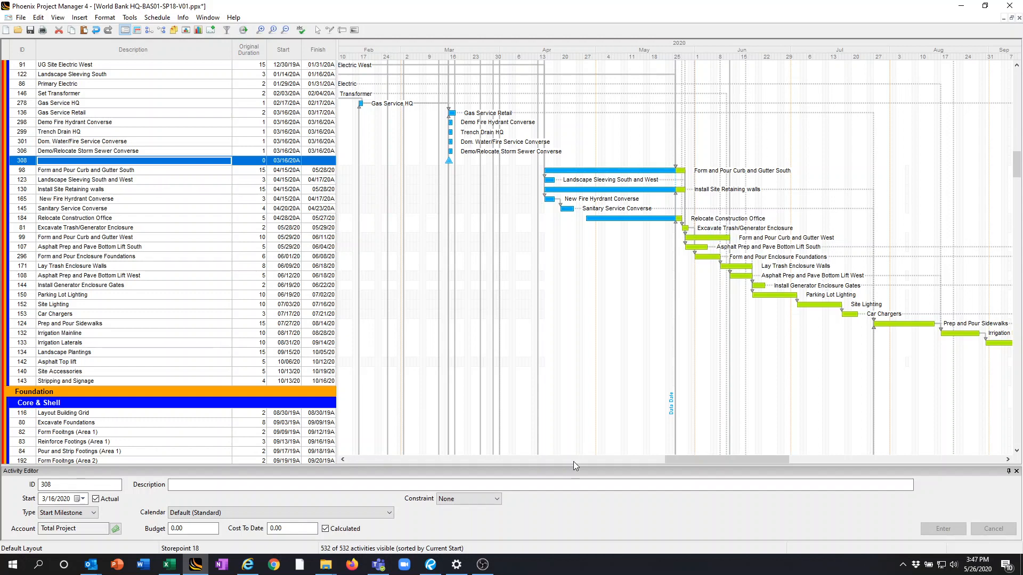
drag(722, 462, 767, 458)
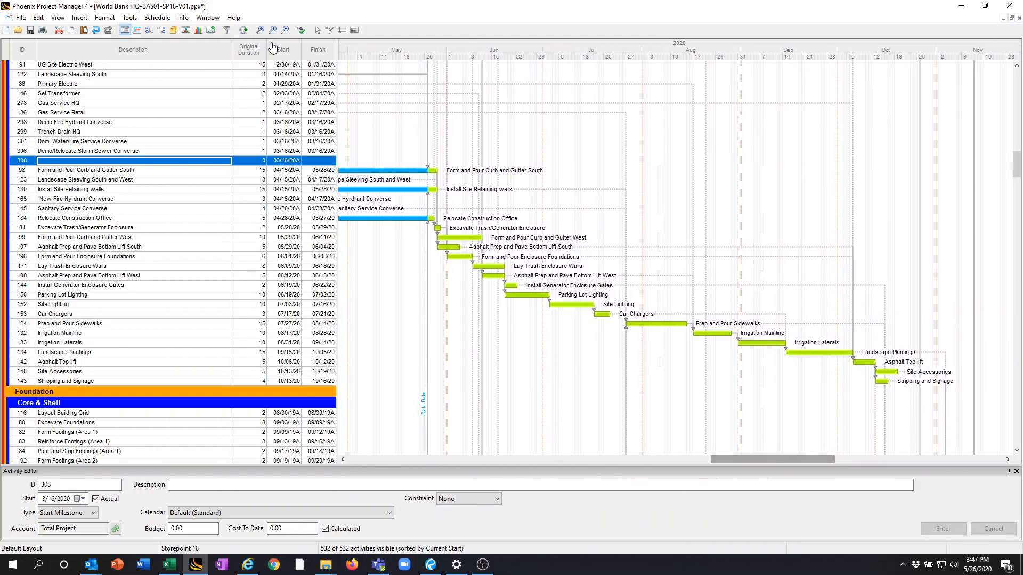
Edit the existing Lookahead filter so that its Current Dates range starts on 5/26/2020
click(226, 31)
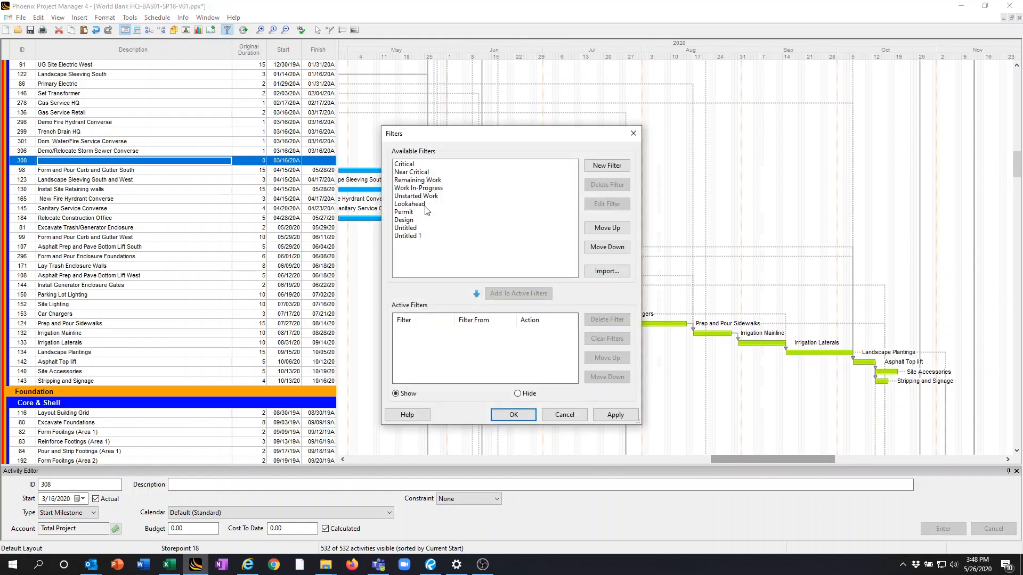
click(424, 205)
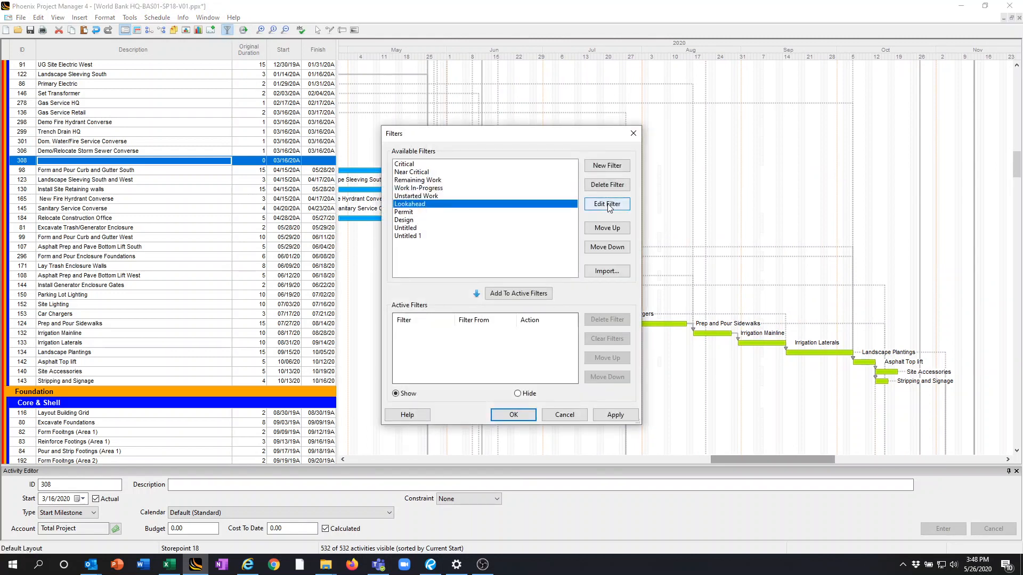
click(608, 205)
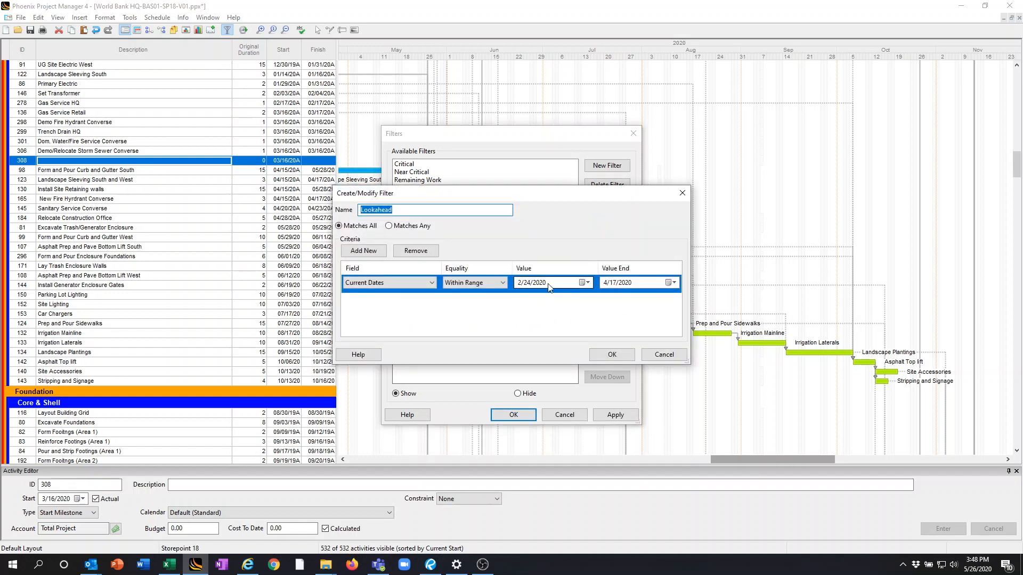
click(586, 283)
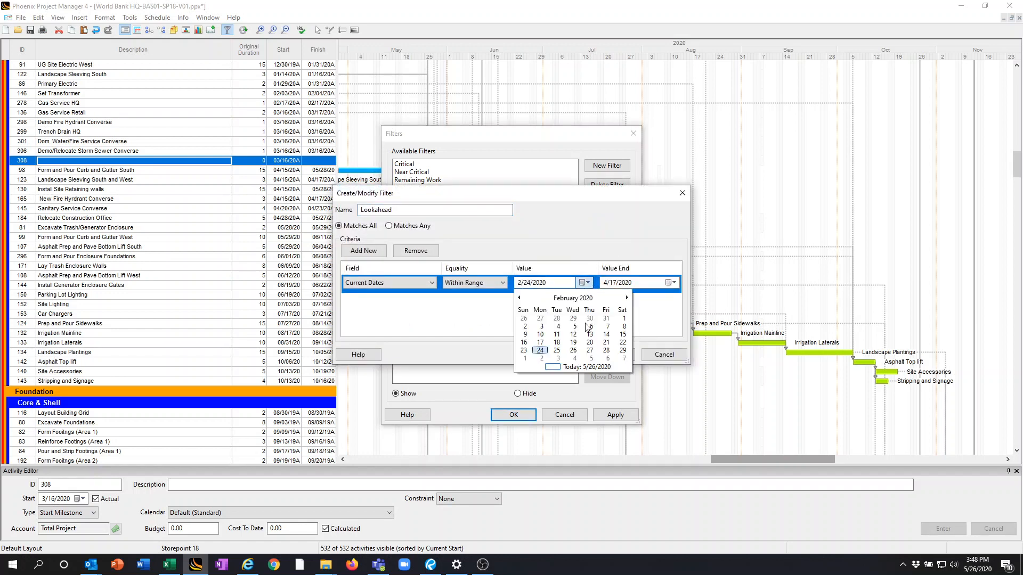
click(581, 368)
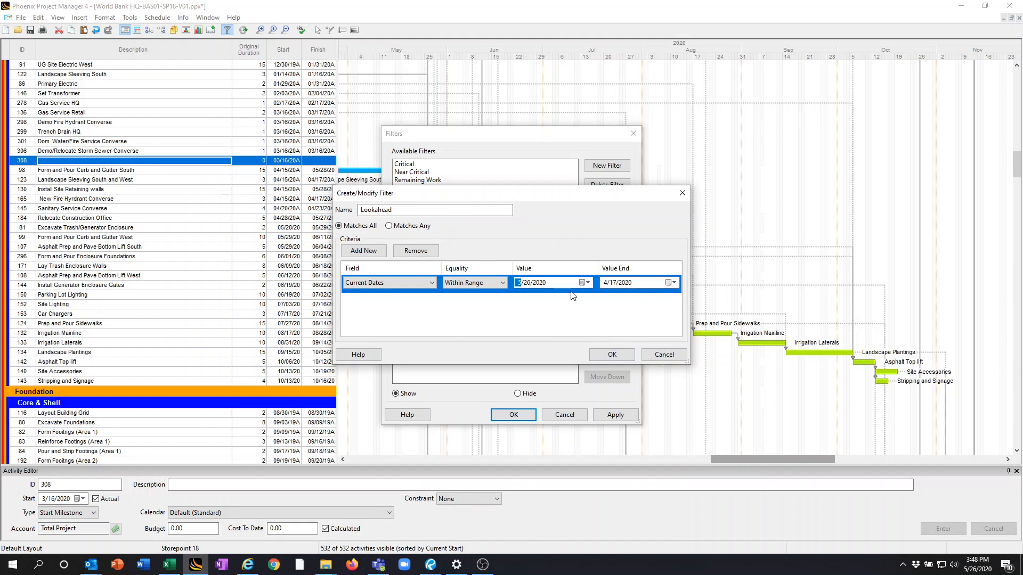
click(586, 283)
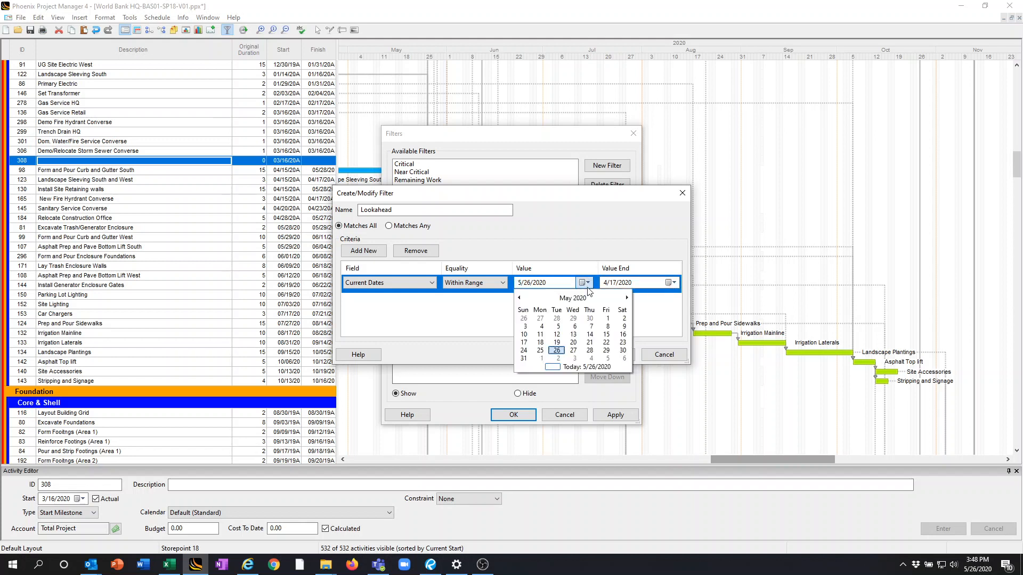
Set the end of the Lookahead filter's date range to 7/26/2020 and save the filter
click(673, 283)
click(674, 283)
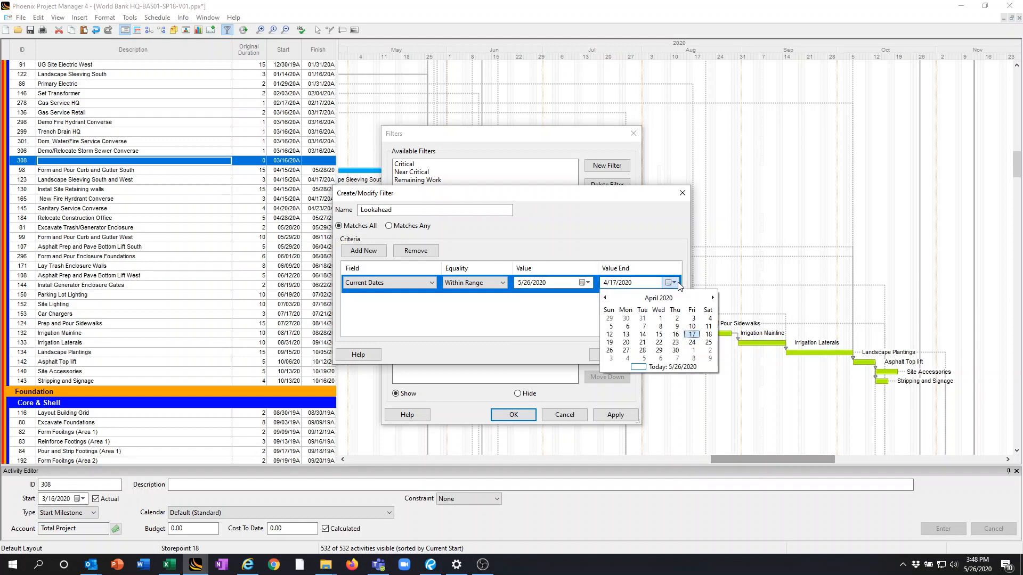
click(713, 298)
click(712, 298)
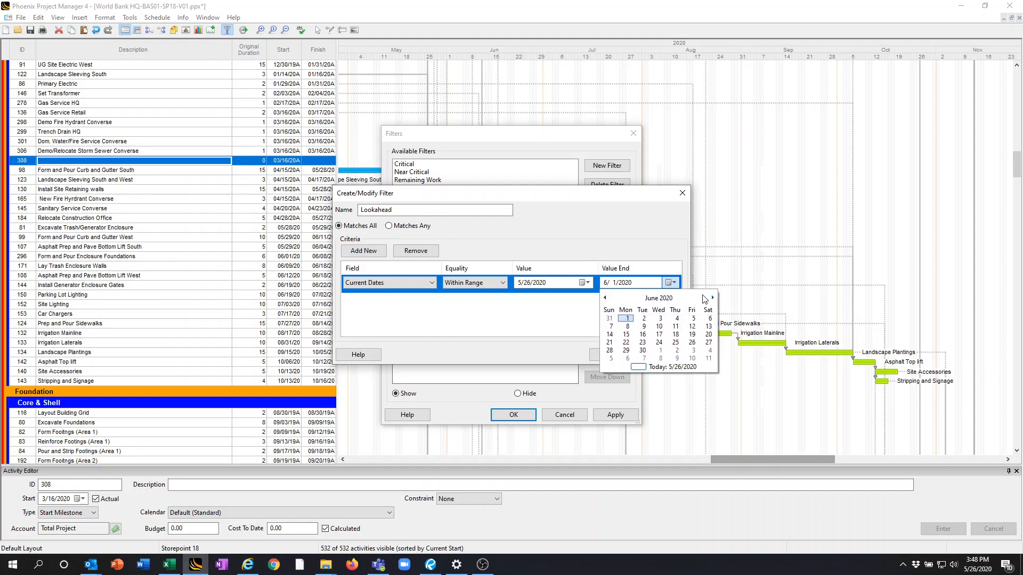
click(713, 297)
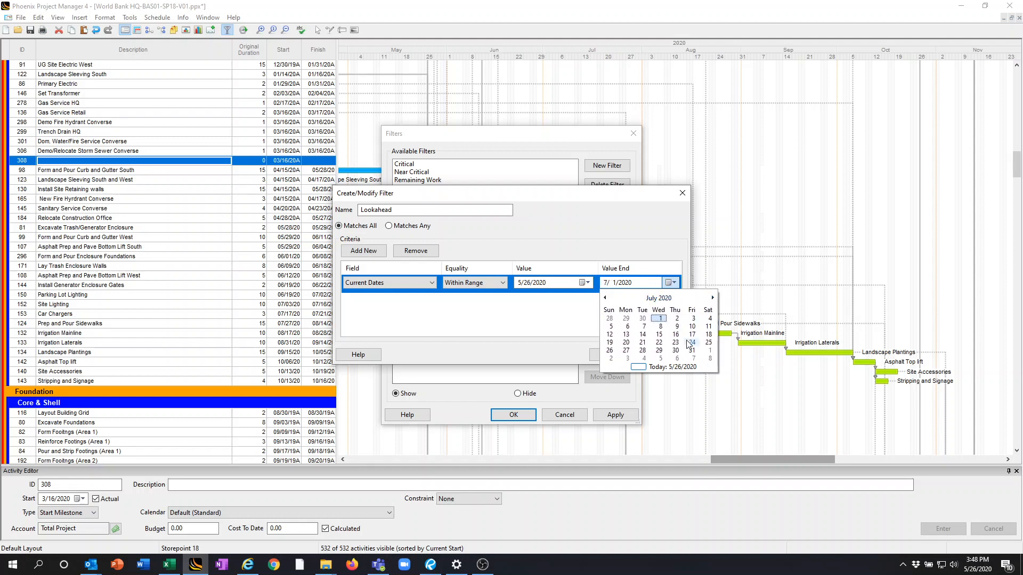
click(610, 350)
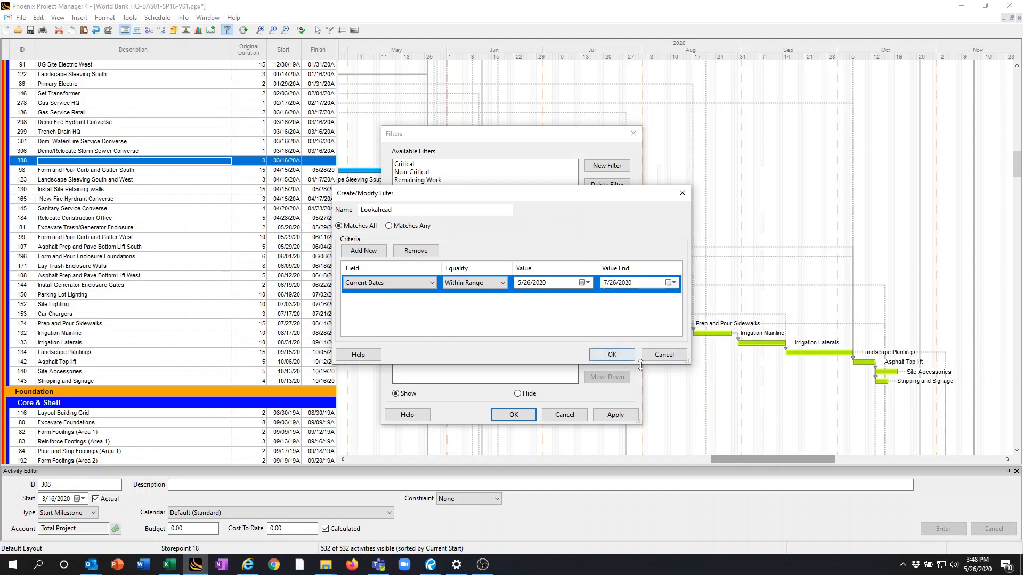
click(611, 355)
Make Lookahead an active filter and apply it to show only the matching activities
click(414, 204)
click(519, 294)
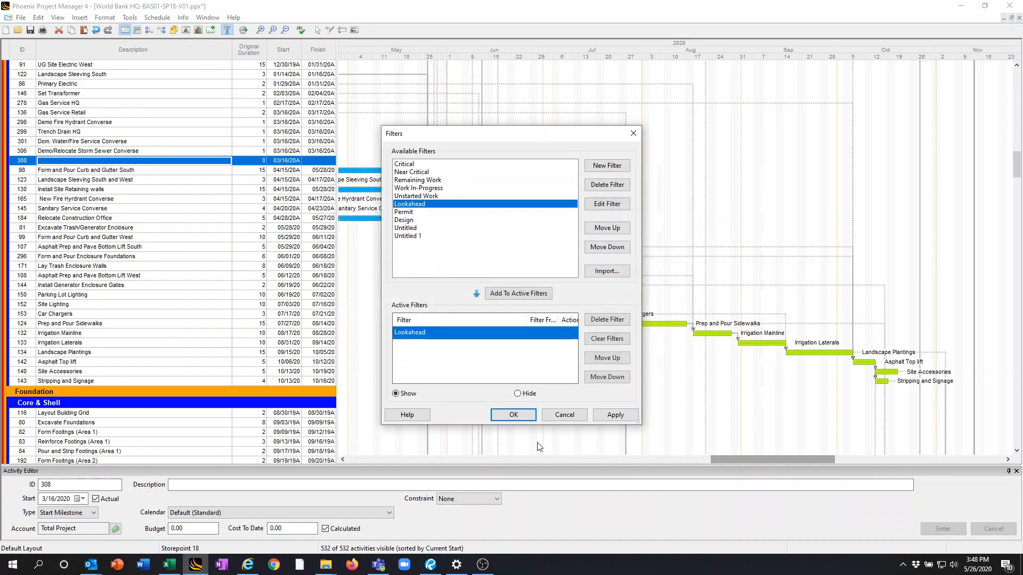
click(616, 415)
click(513, 415)
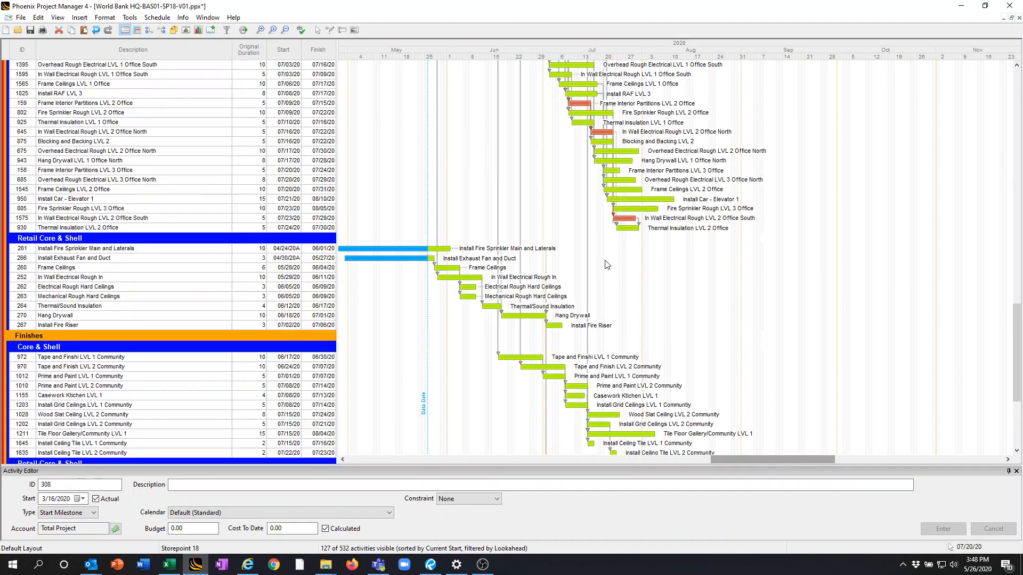
Review the dates and bars of the lookahead activities in the Material Delivery, Site work, Structure, Enclosure and Rough-In groups
scroll(599, 258, up, 10)
scroll(403, 138, up, 15)
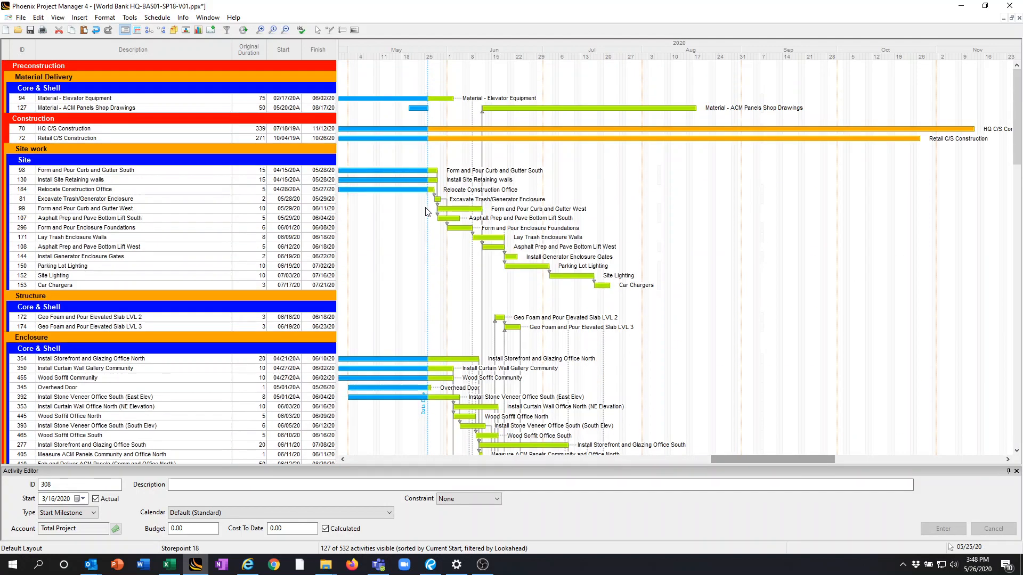
scroll(490, 262, down, 2)
scroll(489, 261, down, 4)
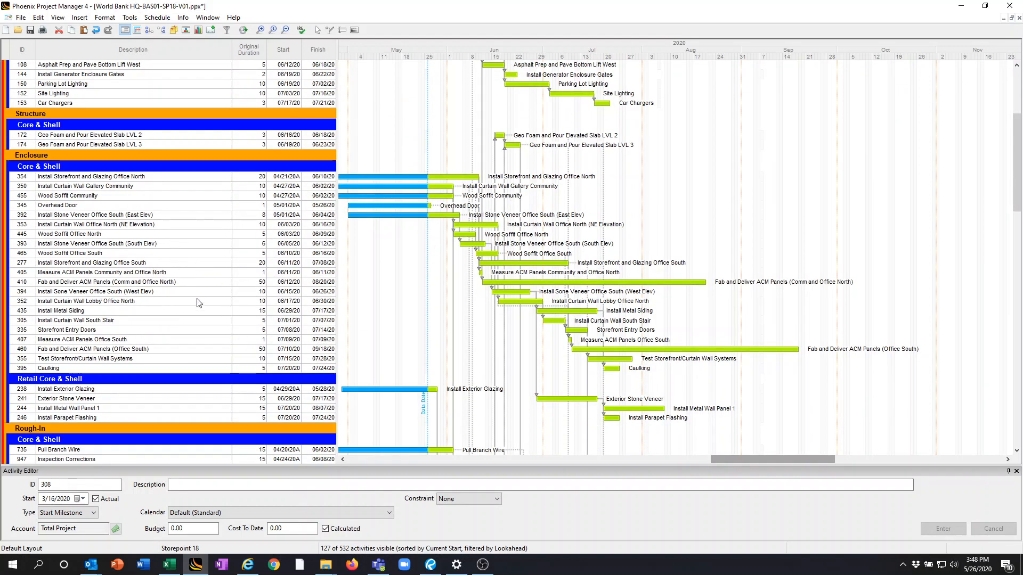
scroll(237, 309, down, 5)
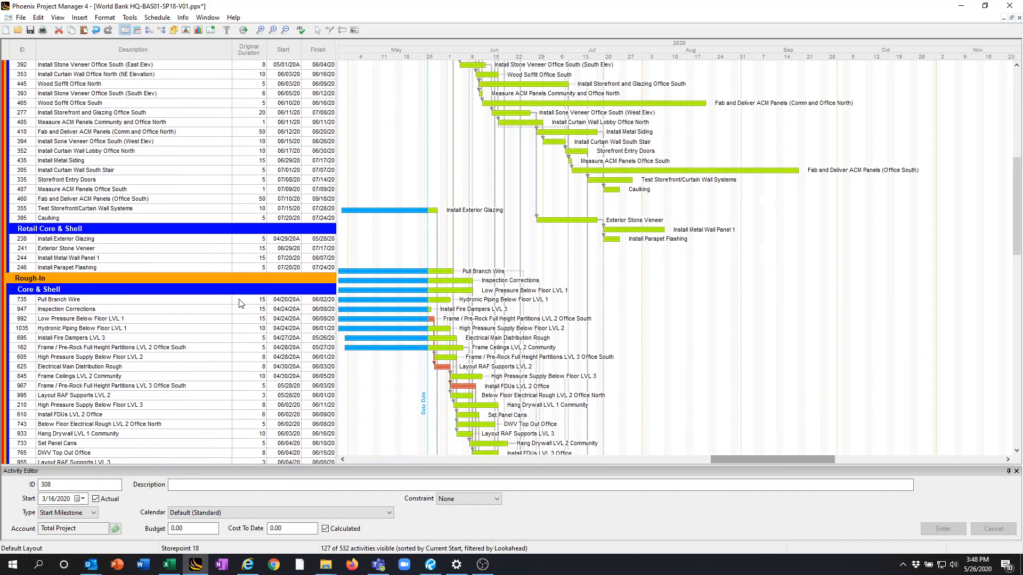
scroll(241, 303, down, 2)
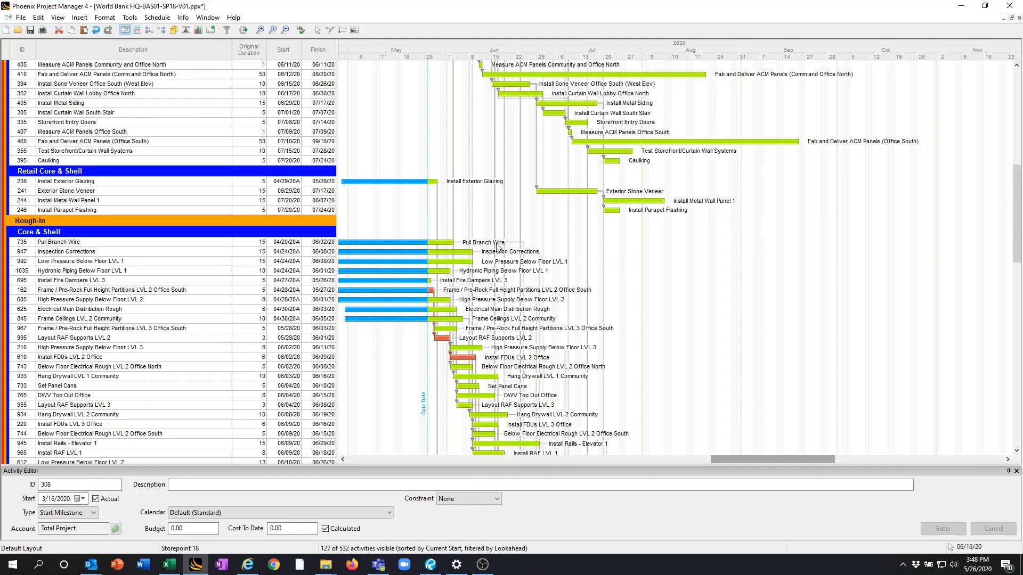
scroll(150, 338, down, 1)
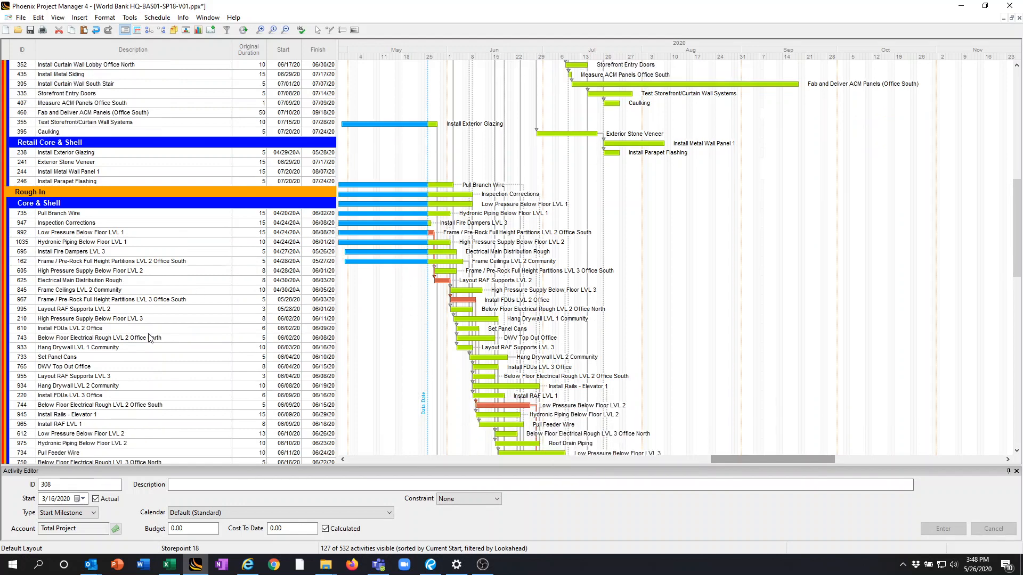
scroll(150, 338, down, 5)
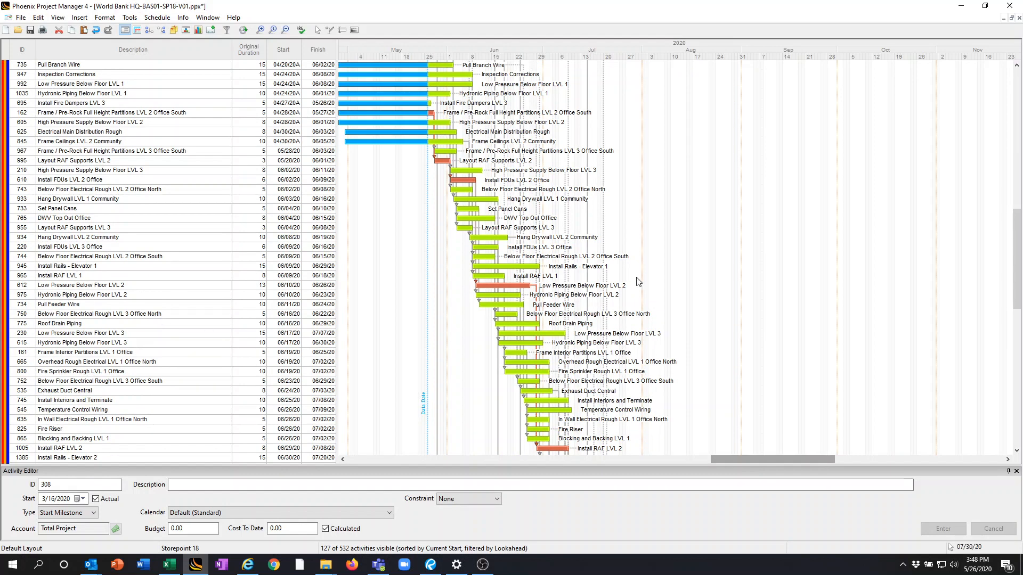
scroll(638, 281, up, 15)
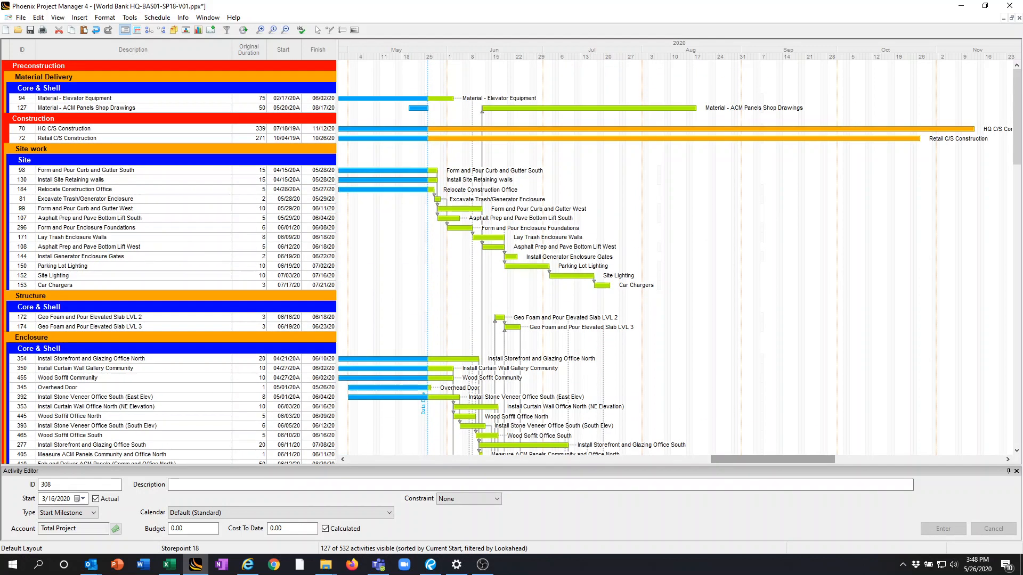